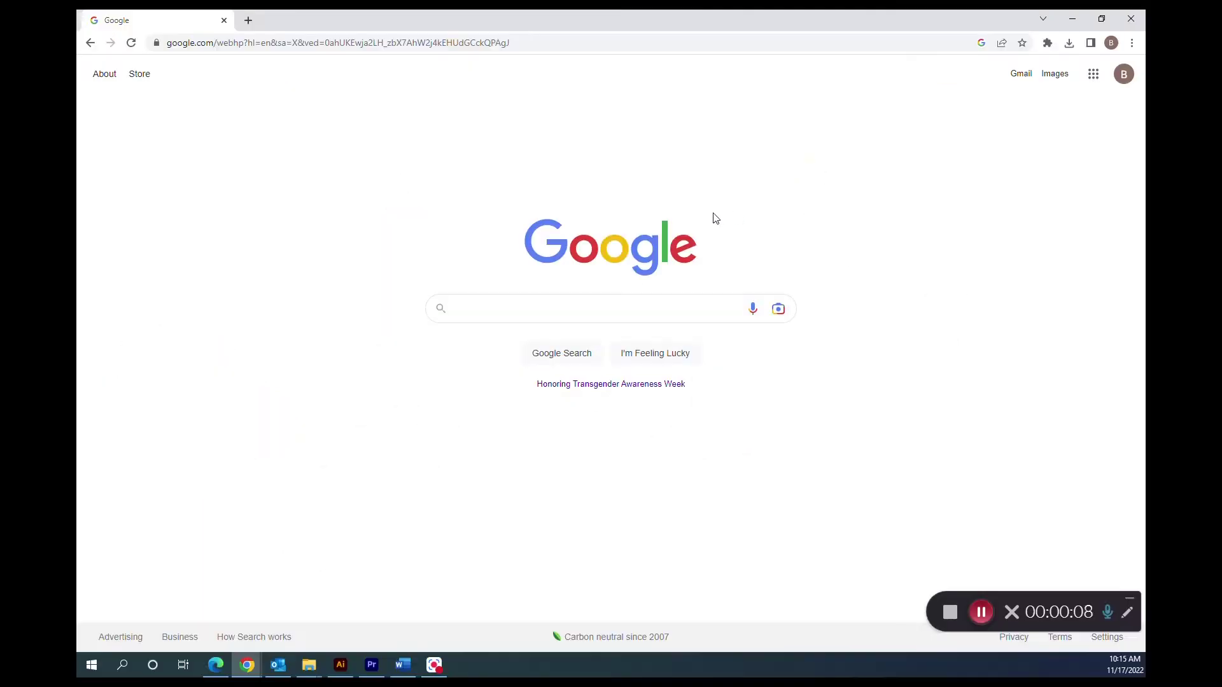
# Step: Search Google for 'glean note taking' to reach Glean's events page
pyautogui.click(510, 306)
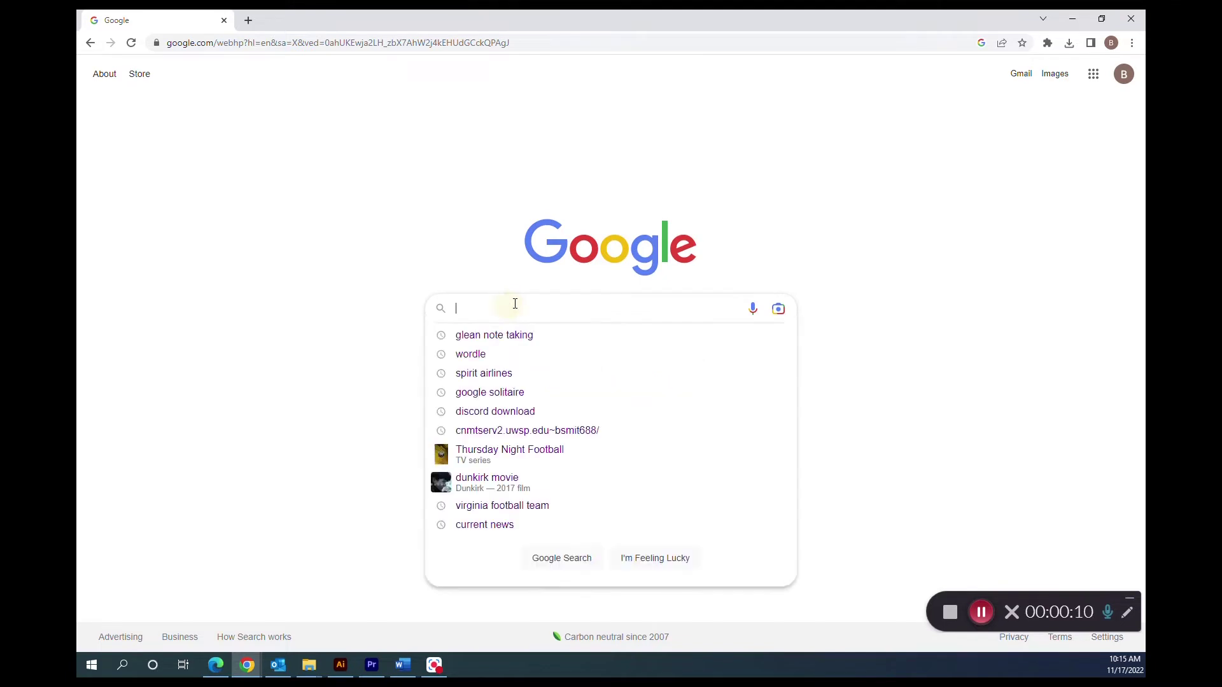
pyautogui.write('glean note ')
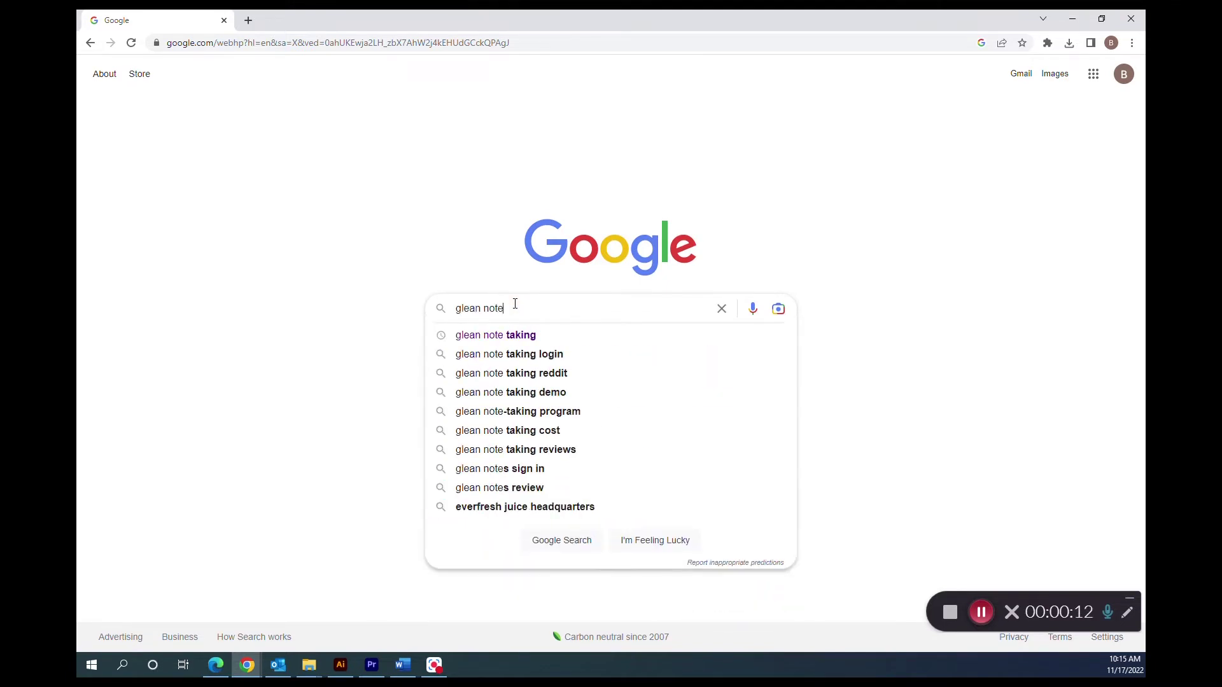
pyautogui.write('tak')
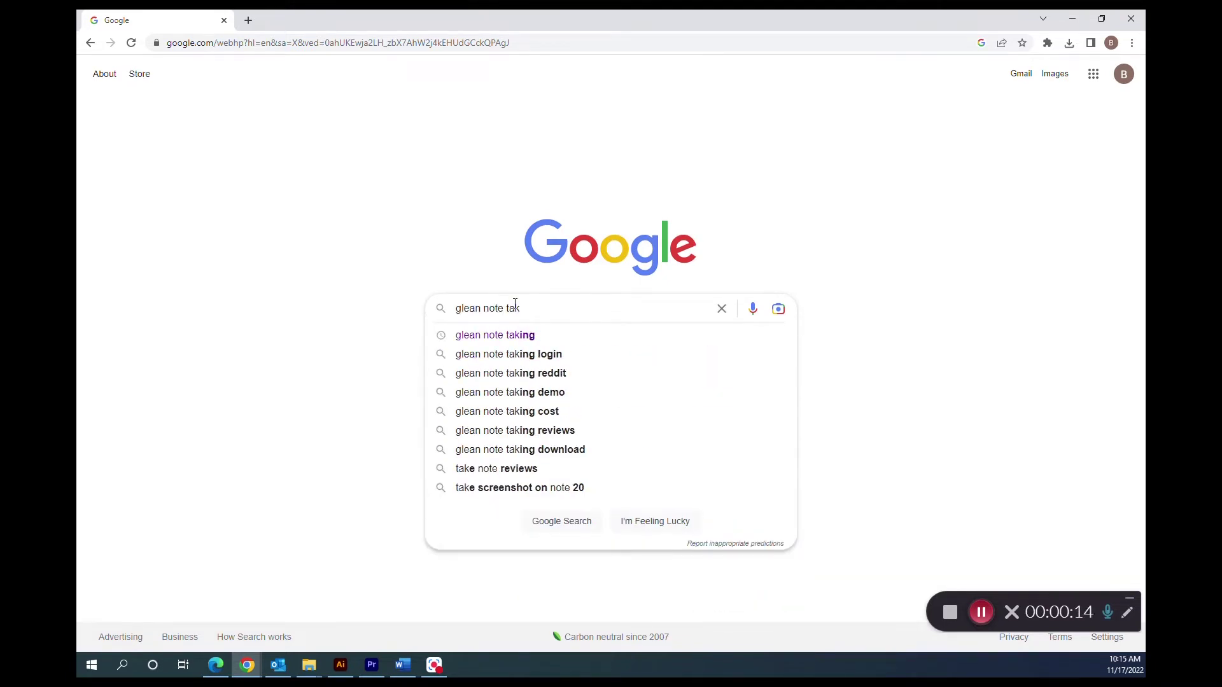
pyautogui.write('ing')
pyautogui.press('Return')
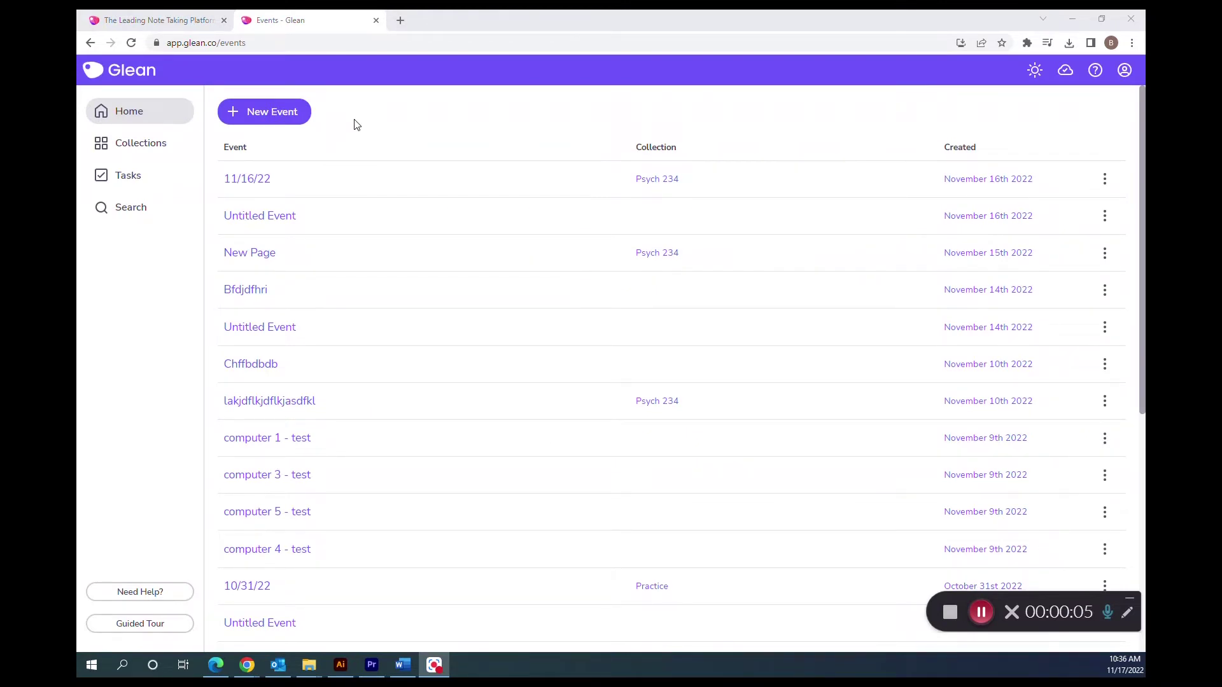
# Step: Create a new event named 'title name' and import the 'Time travel for beginners' slide deck
pyautogui.click(266, 115)
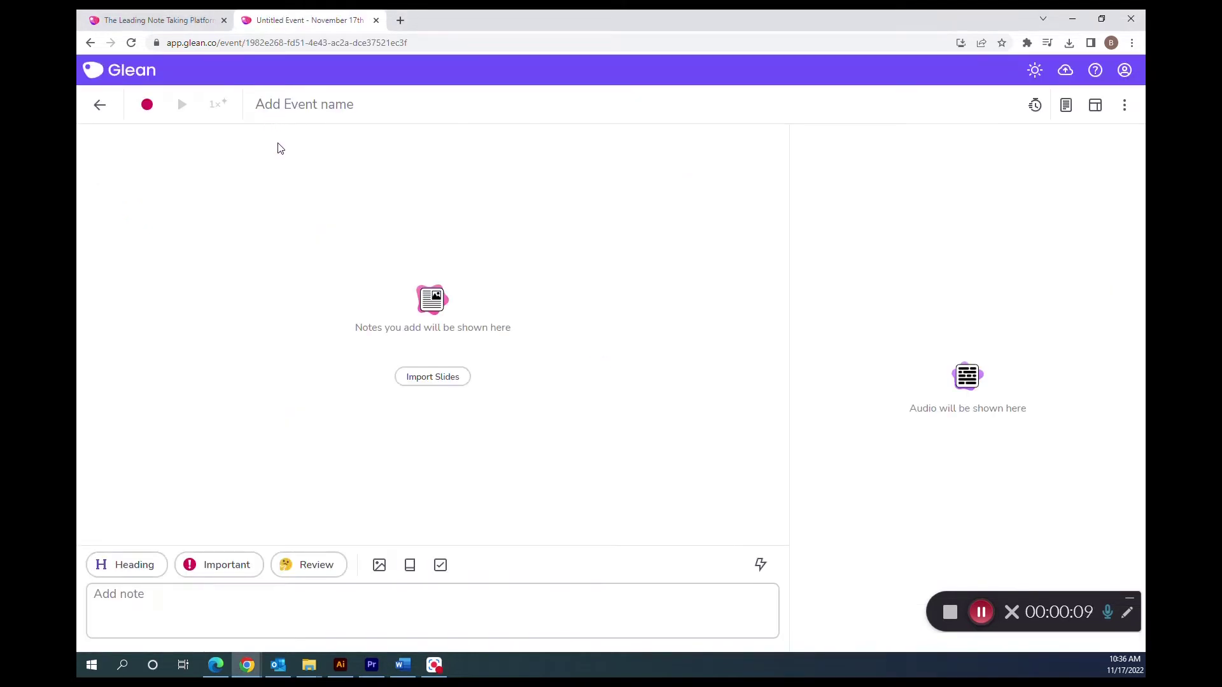
pyautogui.click(464, 114)
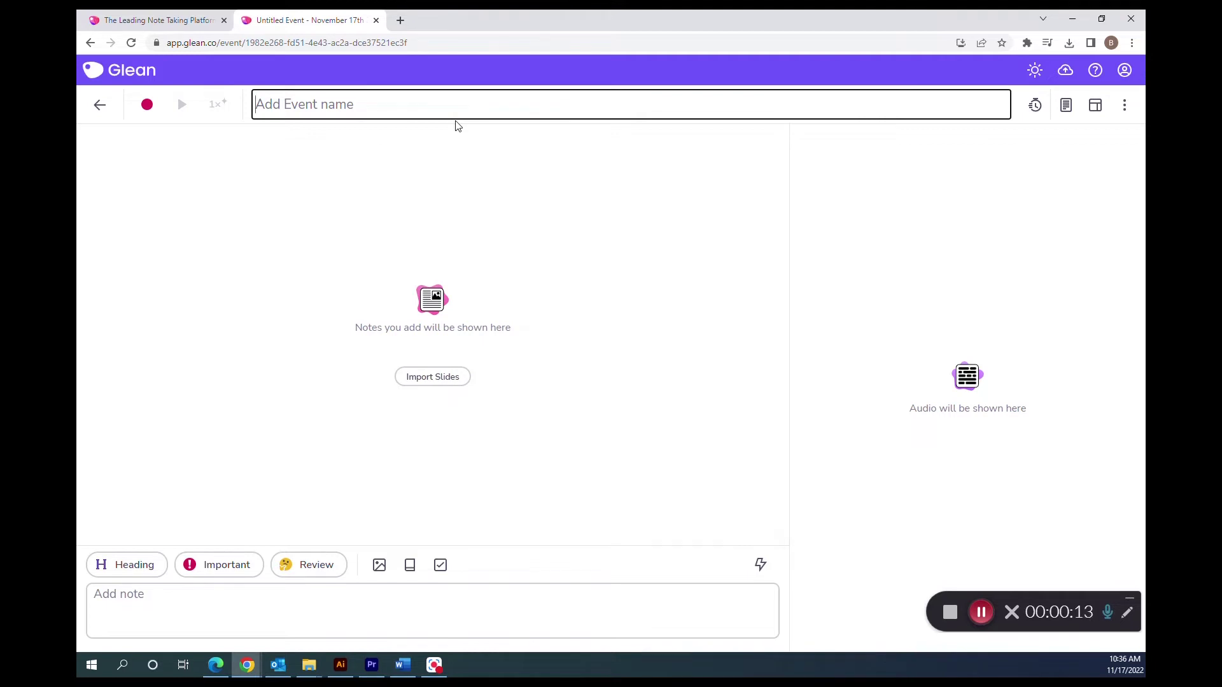
pyautogui.write('title')
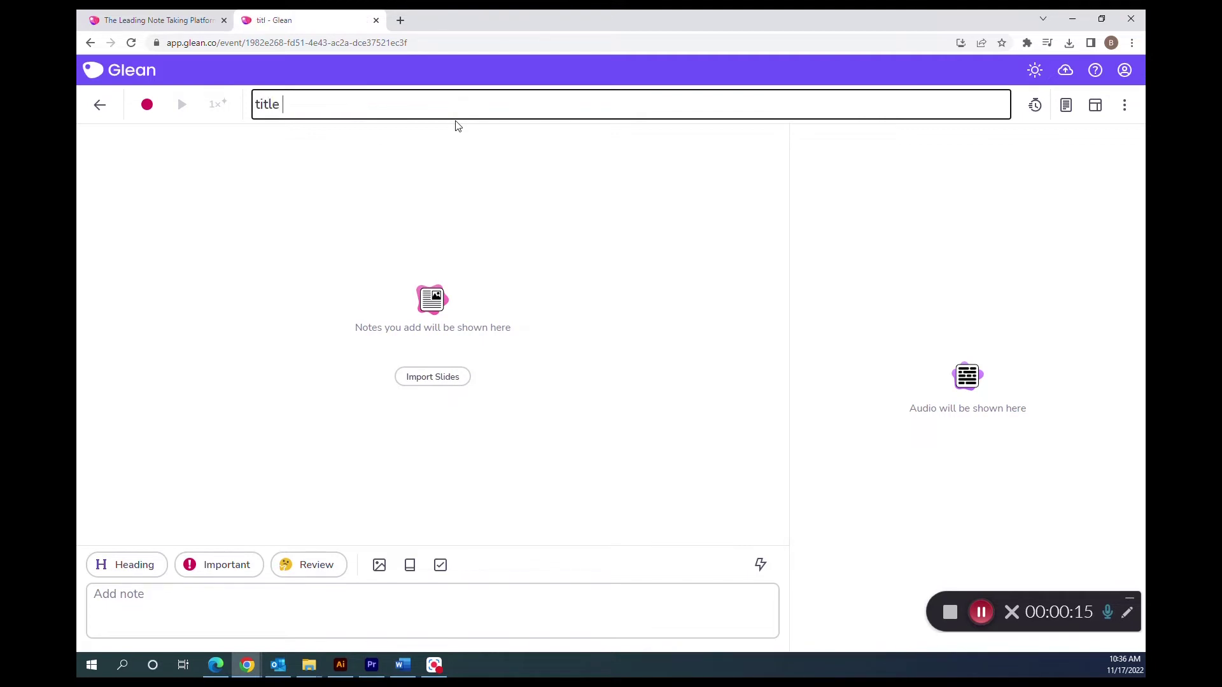
pyautogui.write(' name')
pyautogui.click(453, 382)
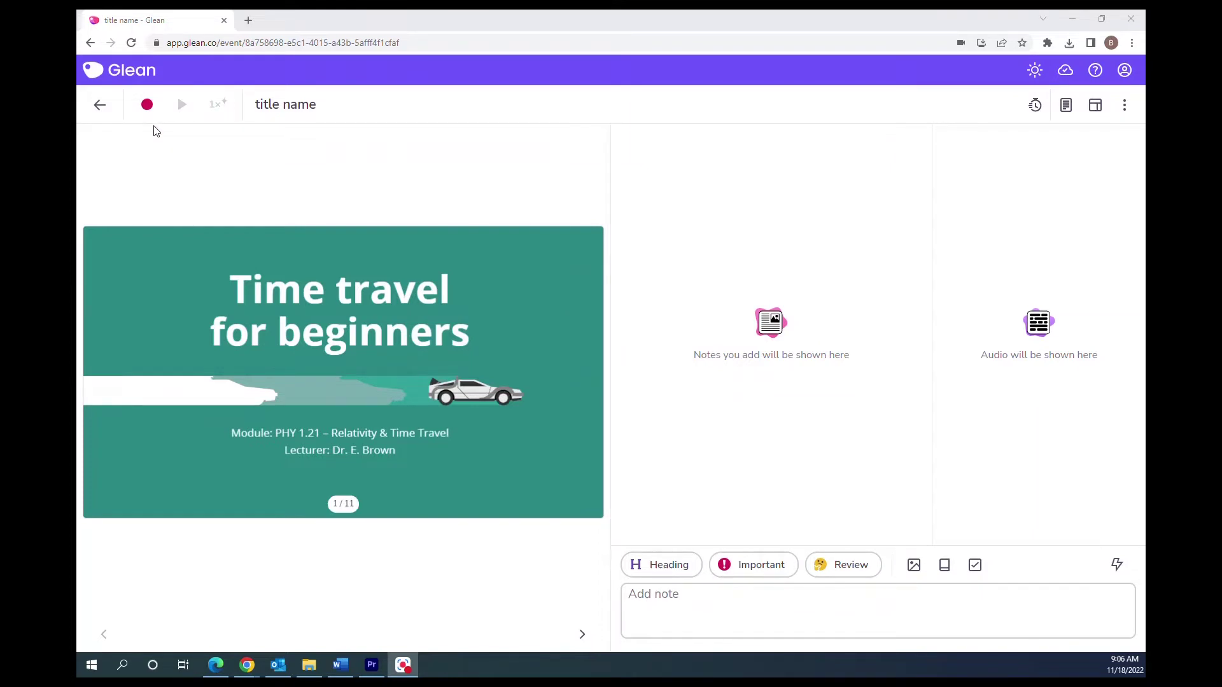
# Step: Start recording the lecture audio from a source in the record dropdown
pyautogui.click(147, 105)
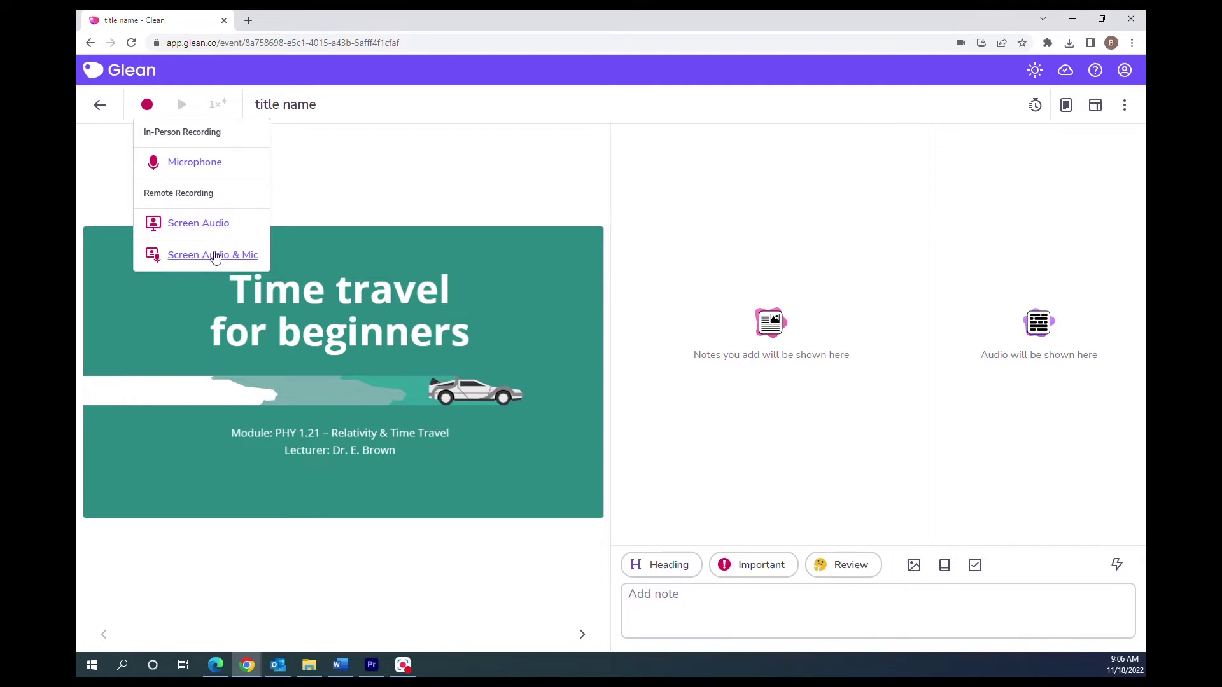
pyautogui.click(189, 167)
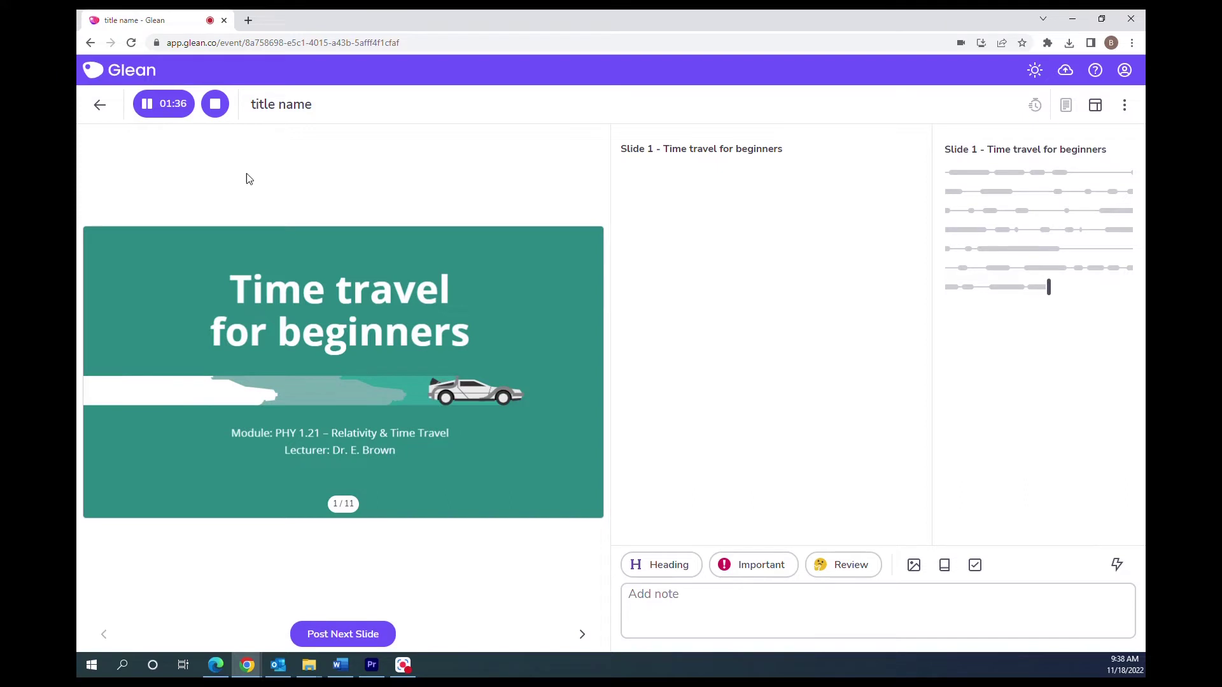
# Step: Activate the note entry field while the recording runs past 1:44
pyautogui.click(740, 623)
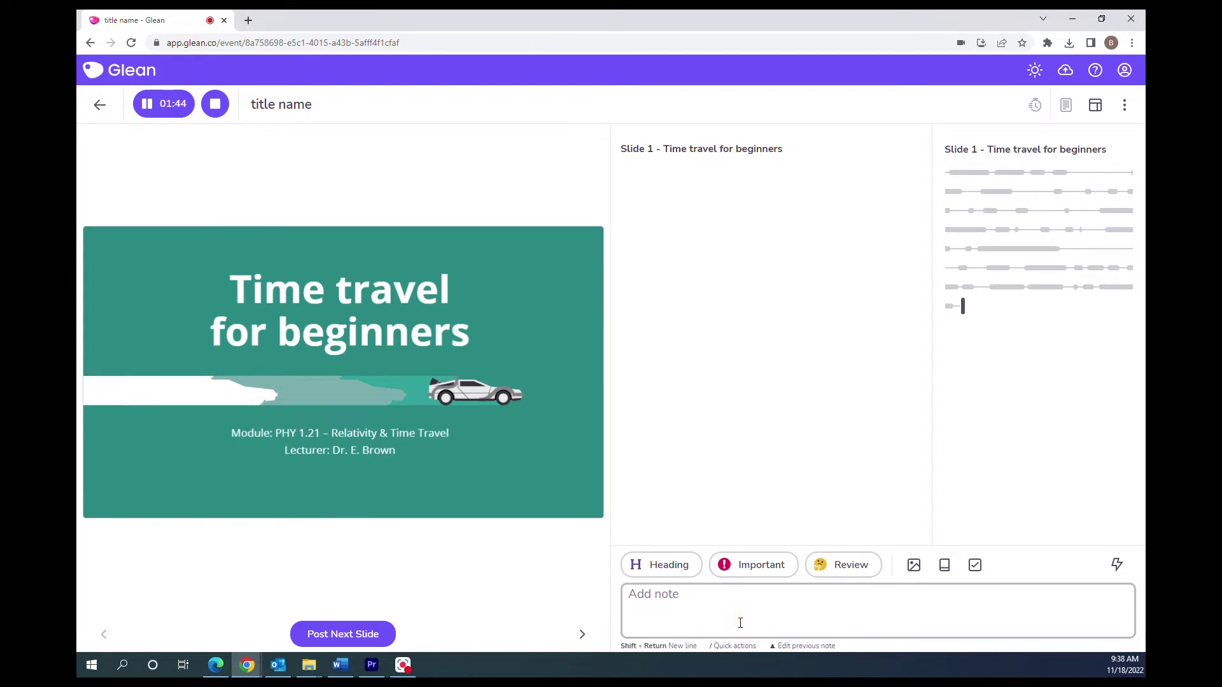
# Step: Post a plain note reading 'note' under Slide 1
pyautogui.write('note')
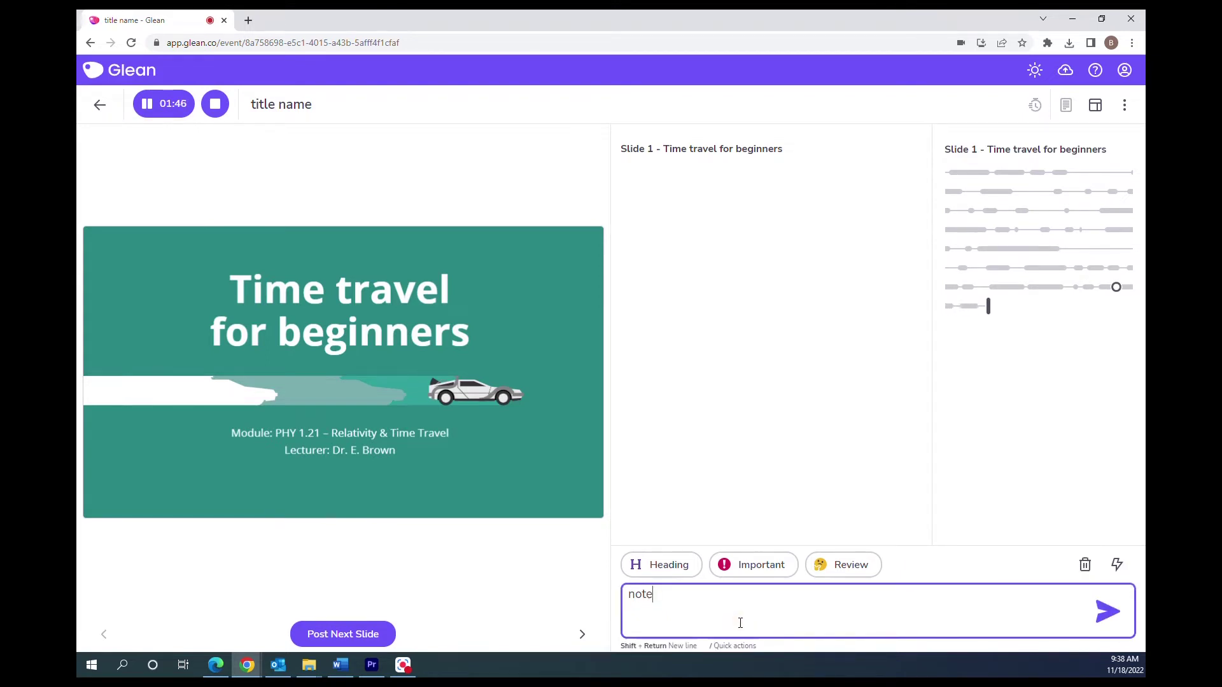
pyautogui.click(1107, 613)
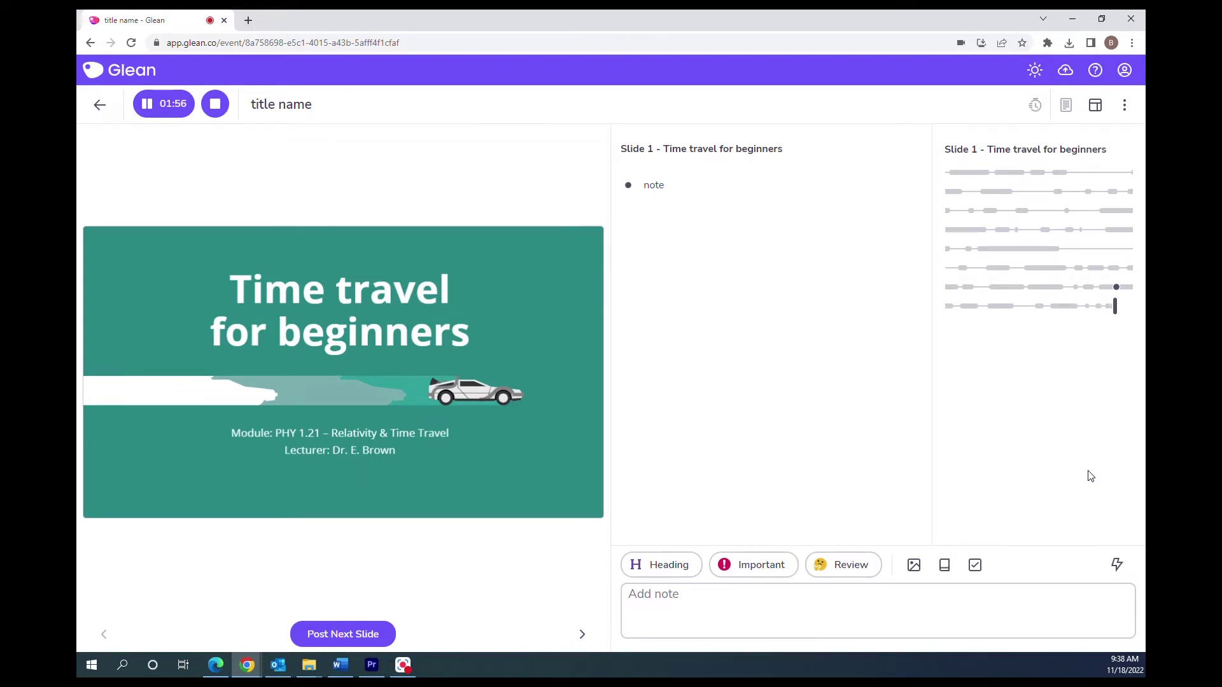
pyautogui.click(680, 568)
# Step: Add three 'note' entries under Slide 1: a heading, an Important-flagged and a Review-flagged note
pyautogui.write('note')
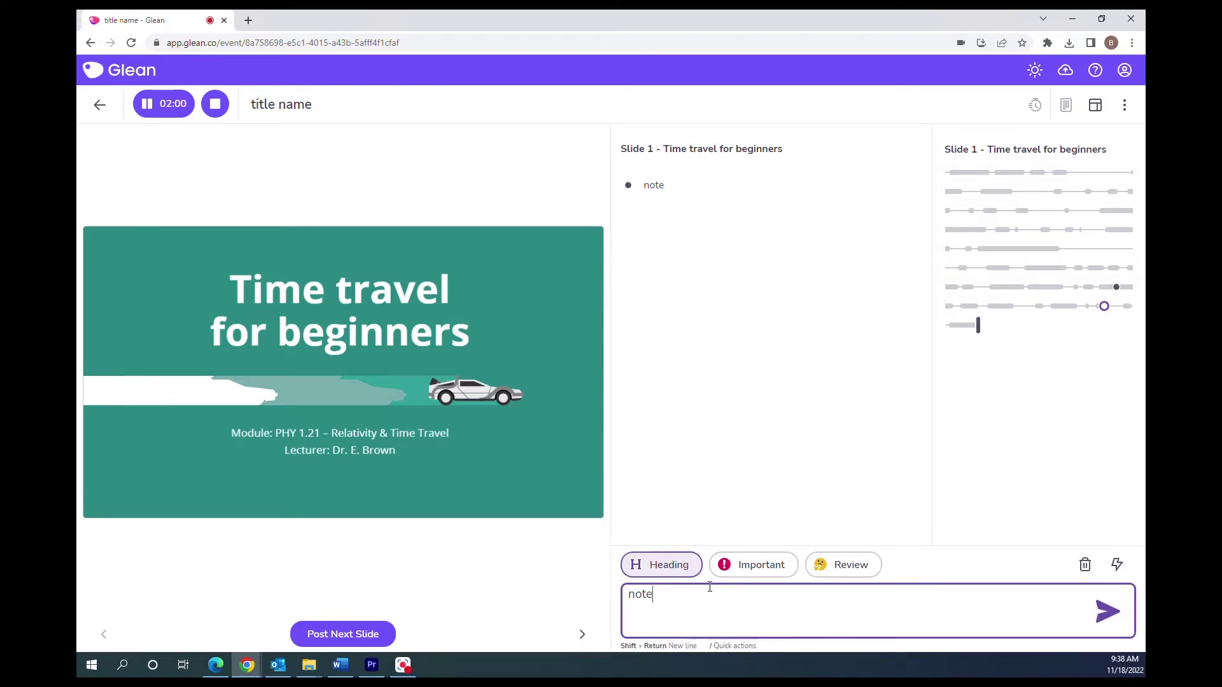
pyautogui.press('Return')
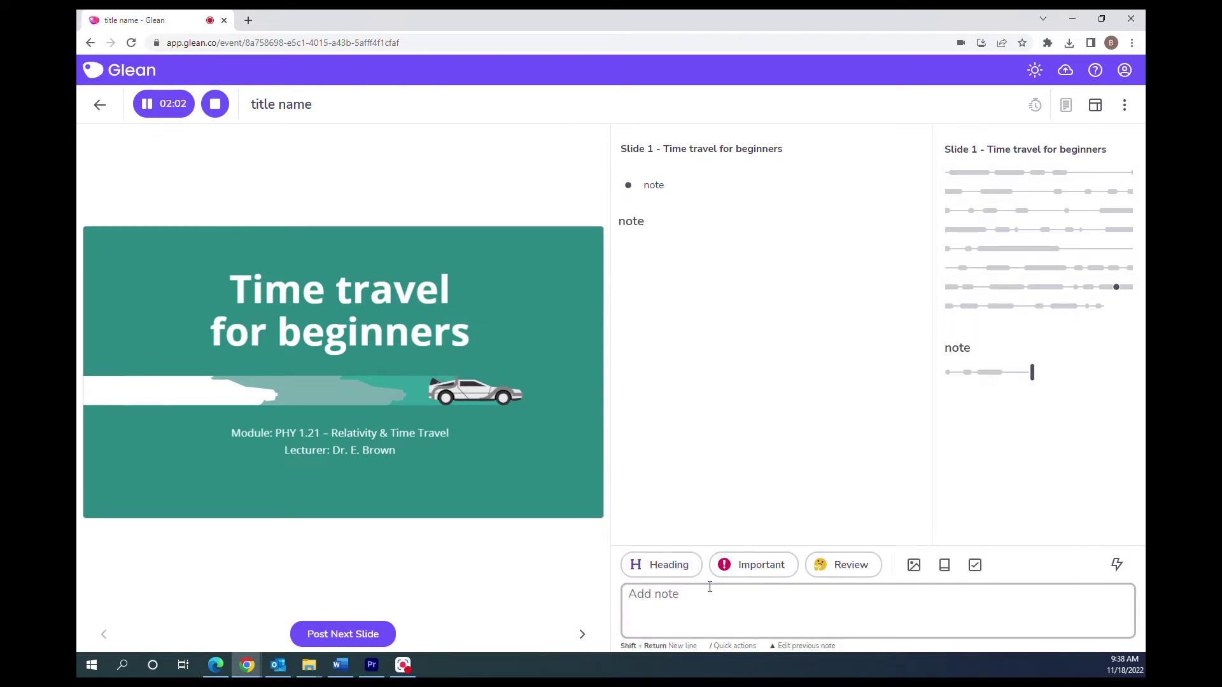
pyautogui.click(767, 571)
pyautogui.write('n')
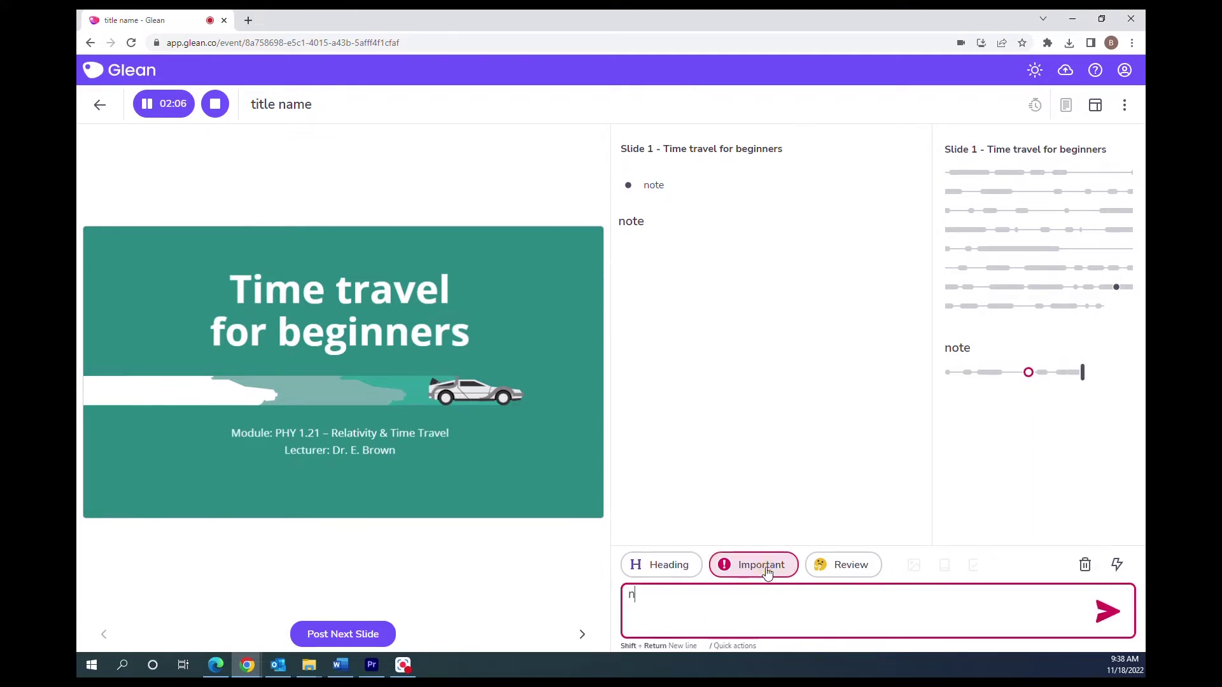
pyautogui.write('ote')
pyautogui.press('Return')
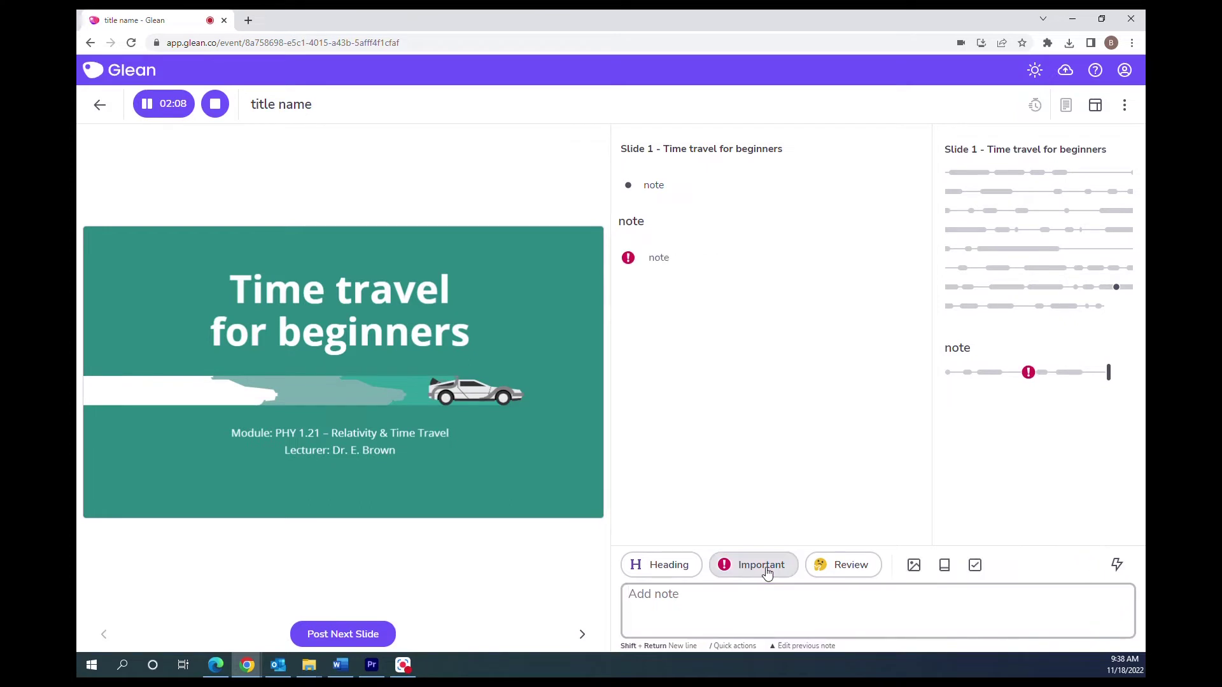
pyautogui.click(851, 571)
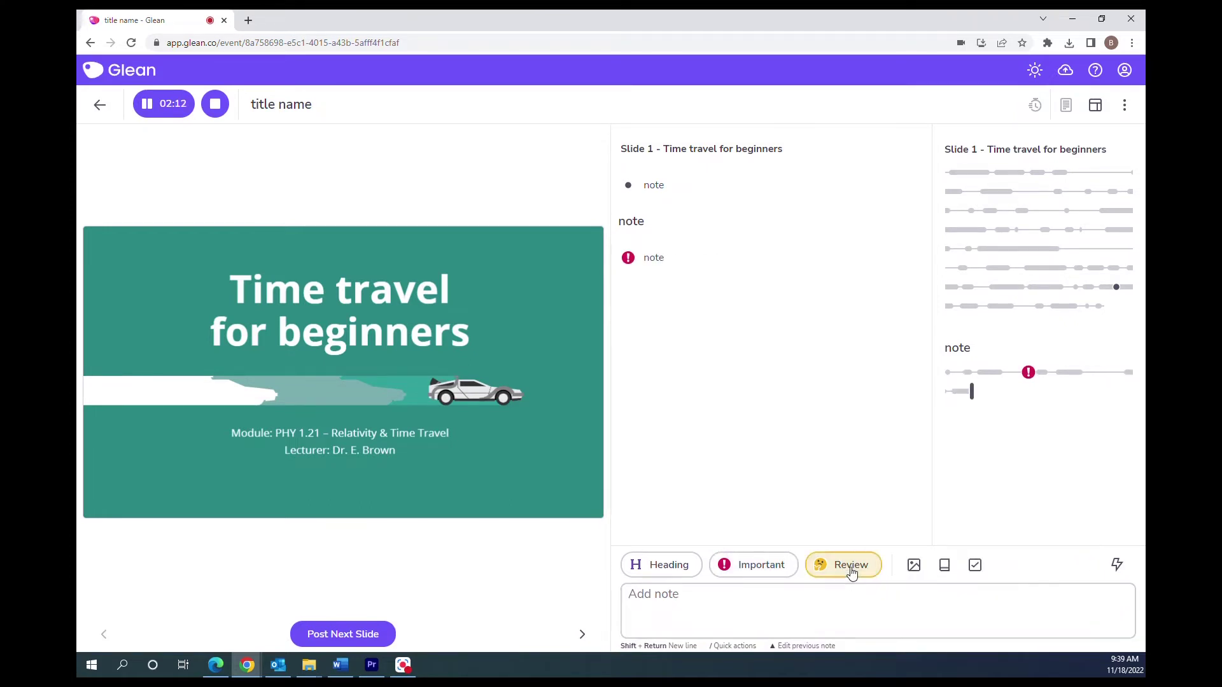
pyautogui.write('not')
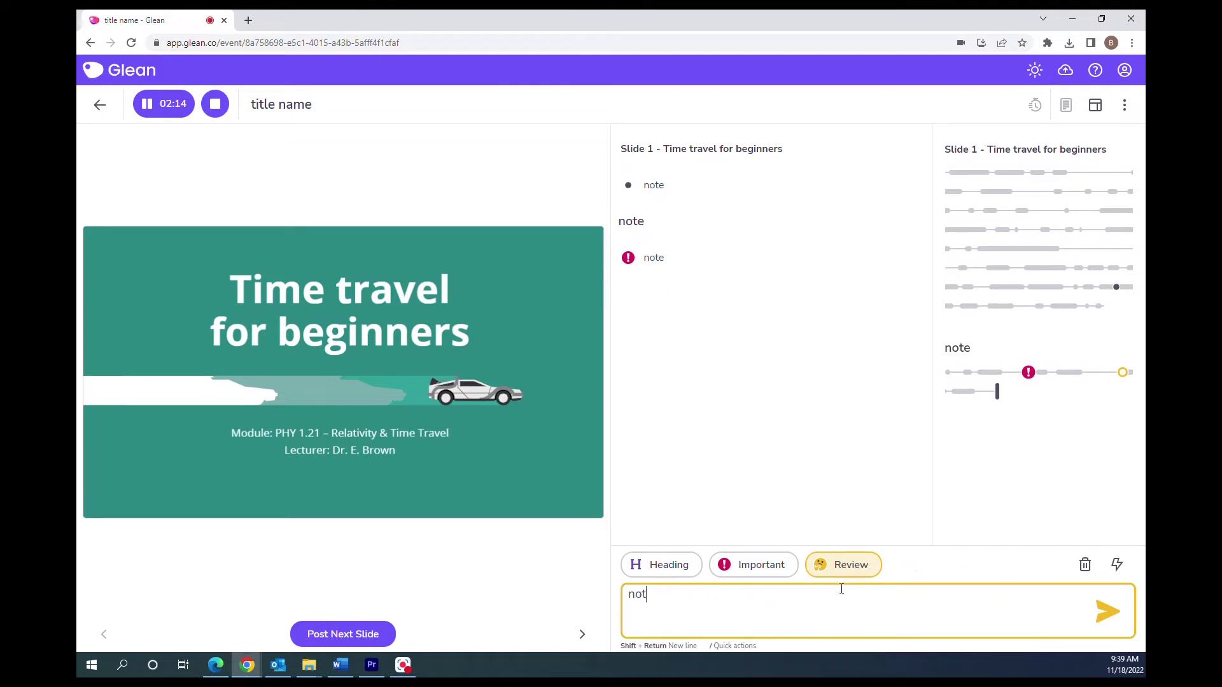
pyautogui.write('e')
pyautogui.press('Return')
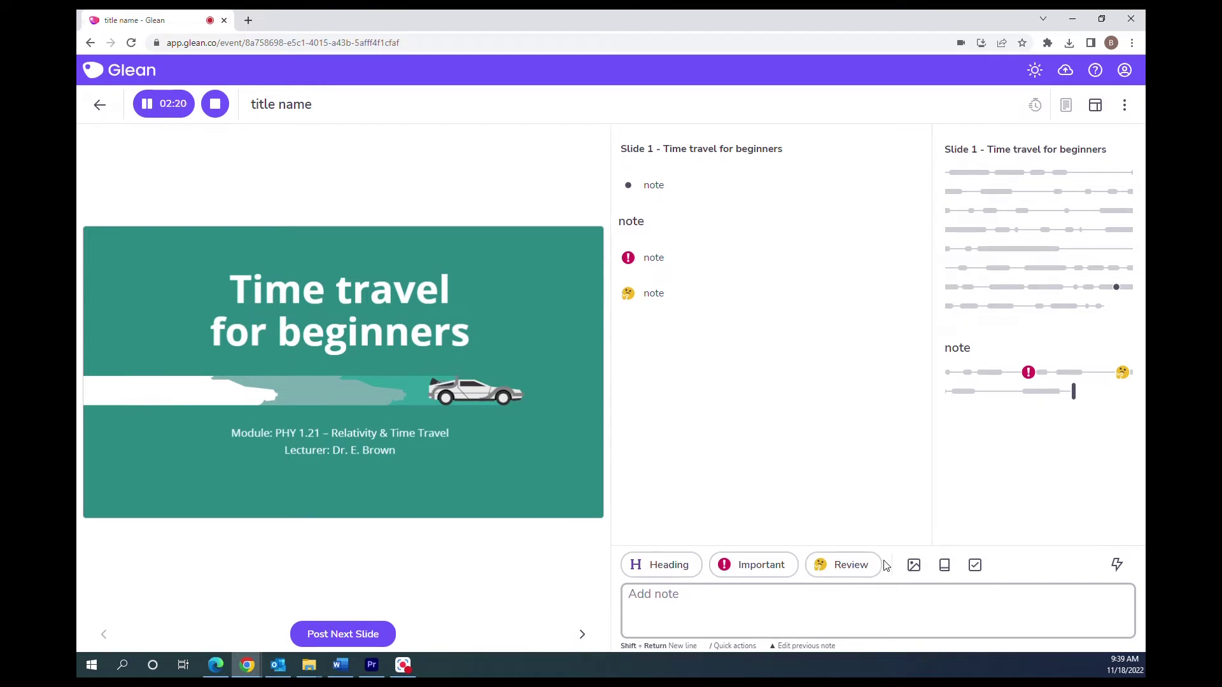
pyautogui.click(914, 566)
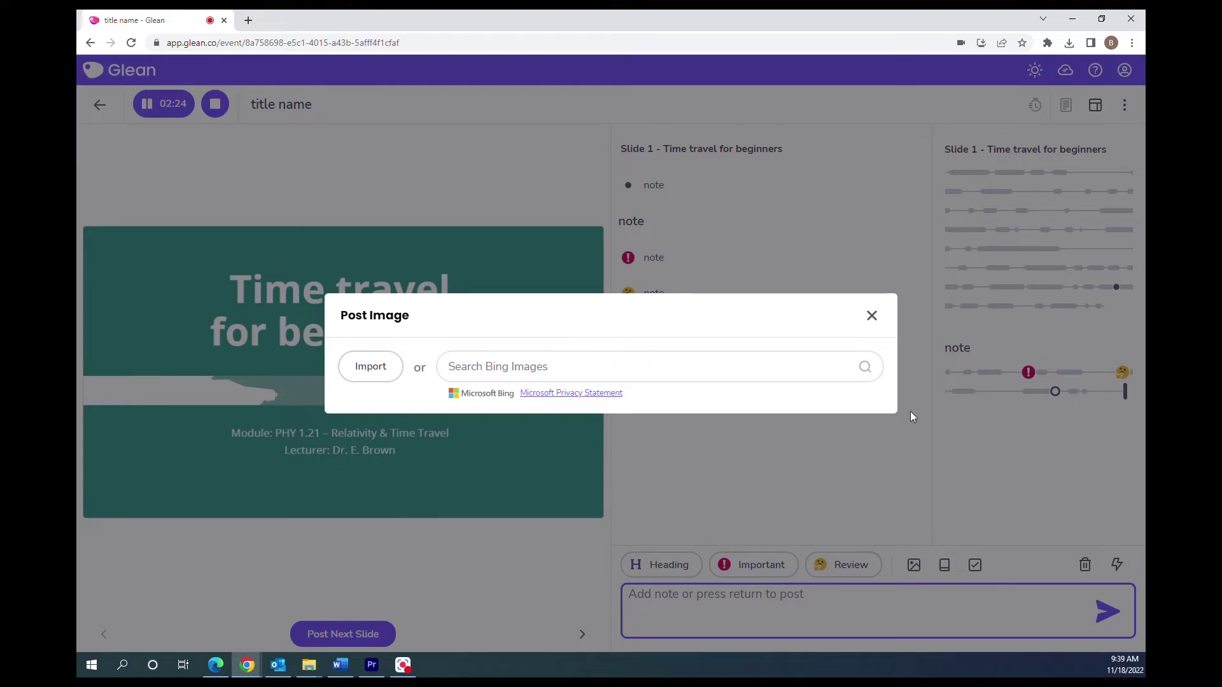
pyautogui.click(870, 315)
pyautogui.click(944, 566)
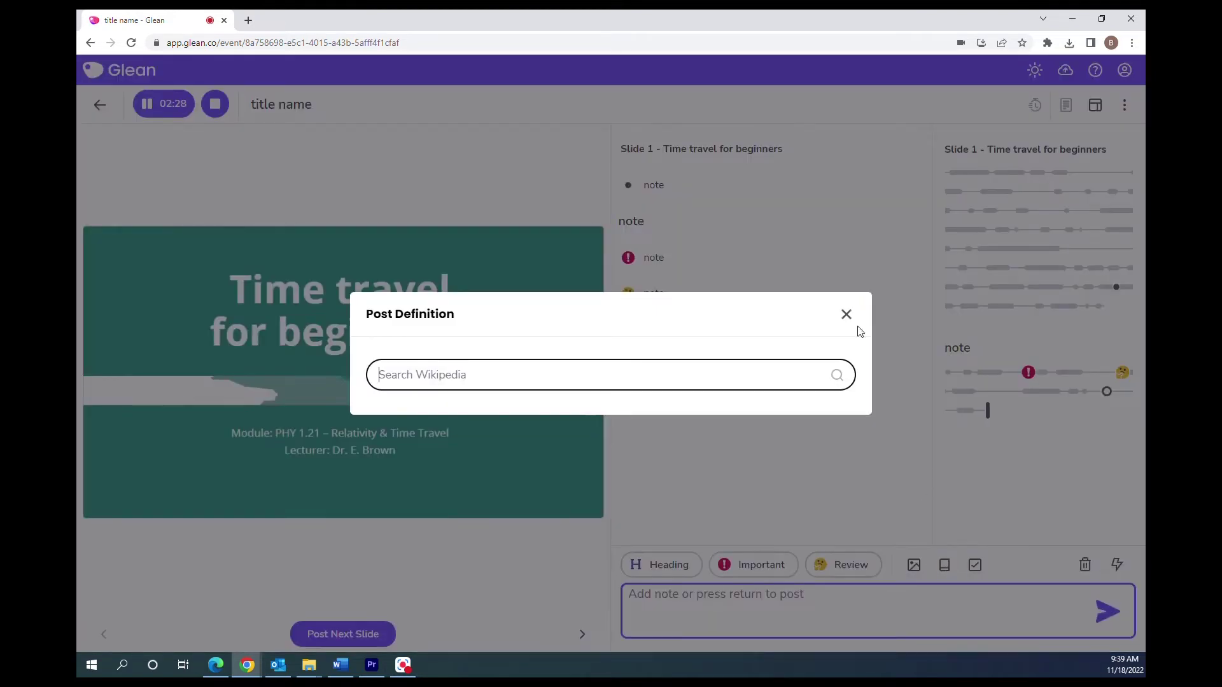
pyautogui.click(846, 314)
pyautogui.click(975, 565)
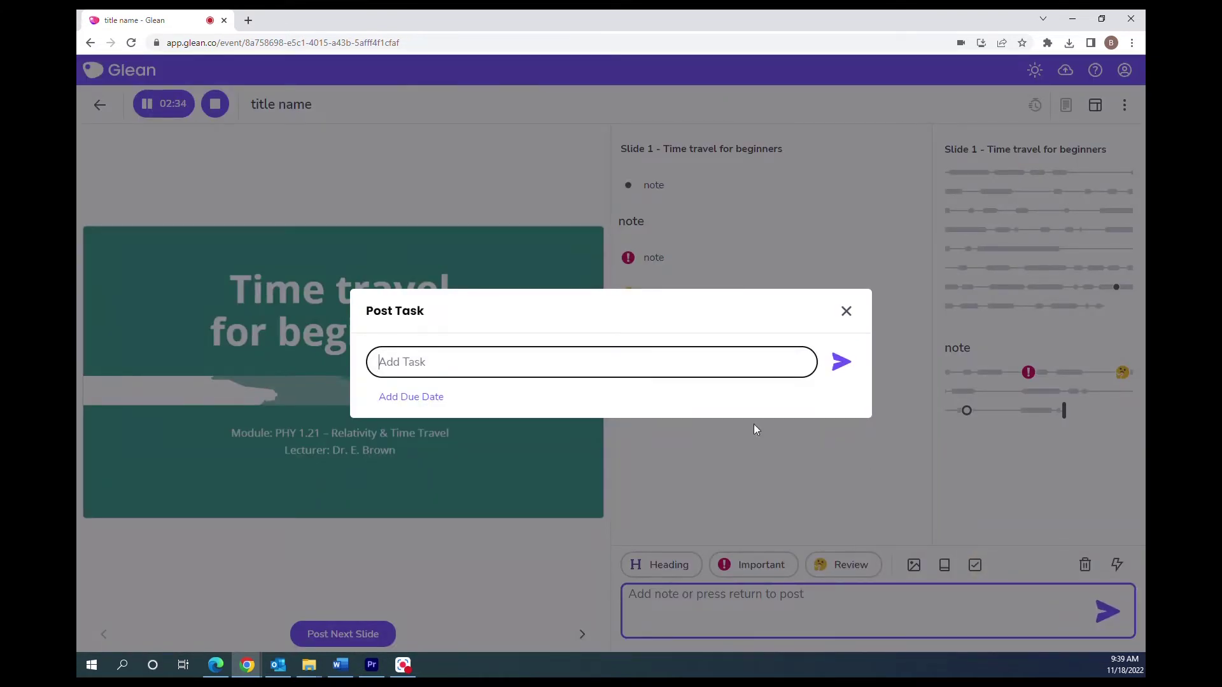
pyautogui.click(427, 397)
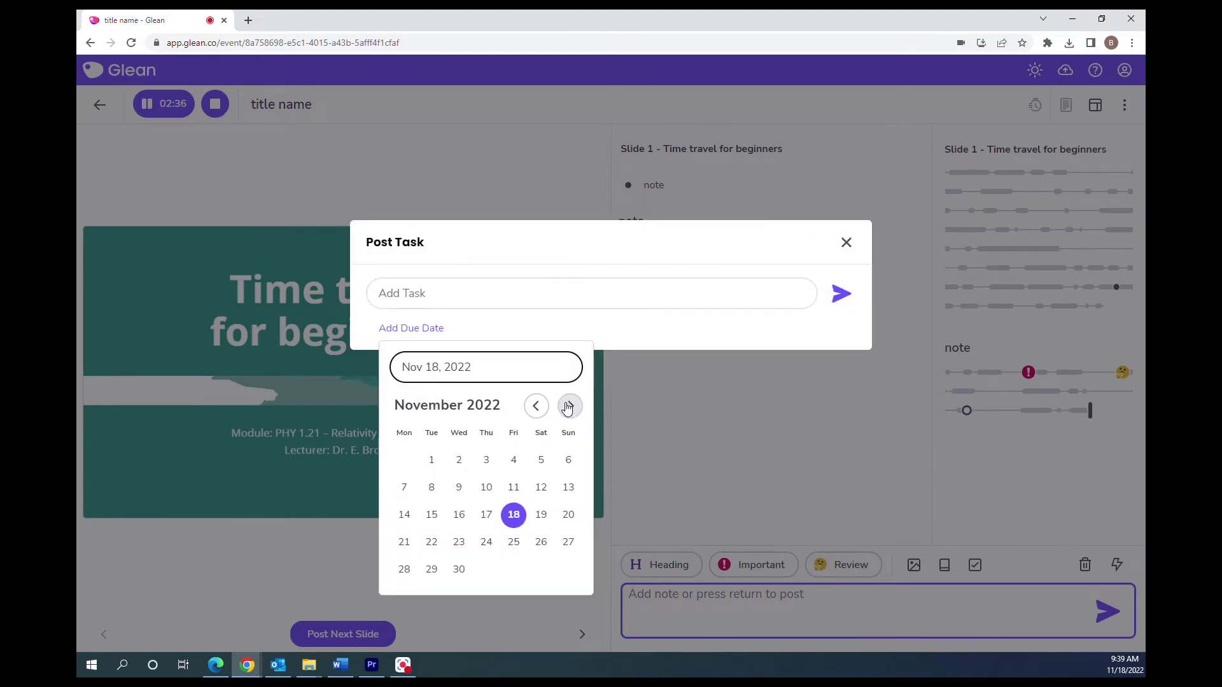
pyautogui.click(846, 242)
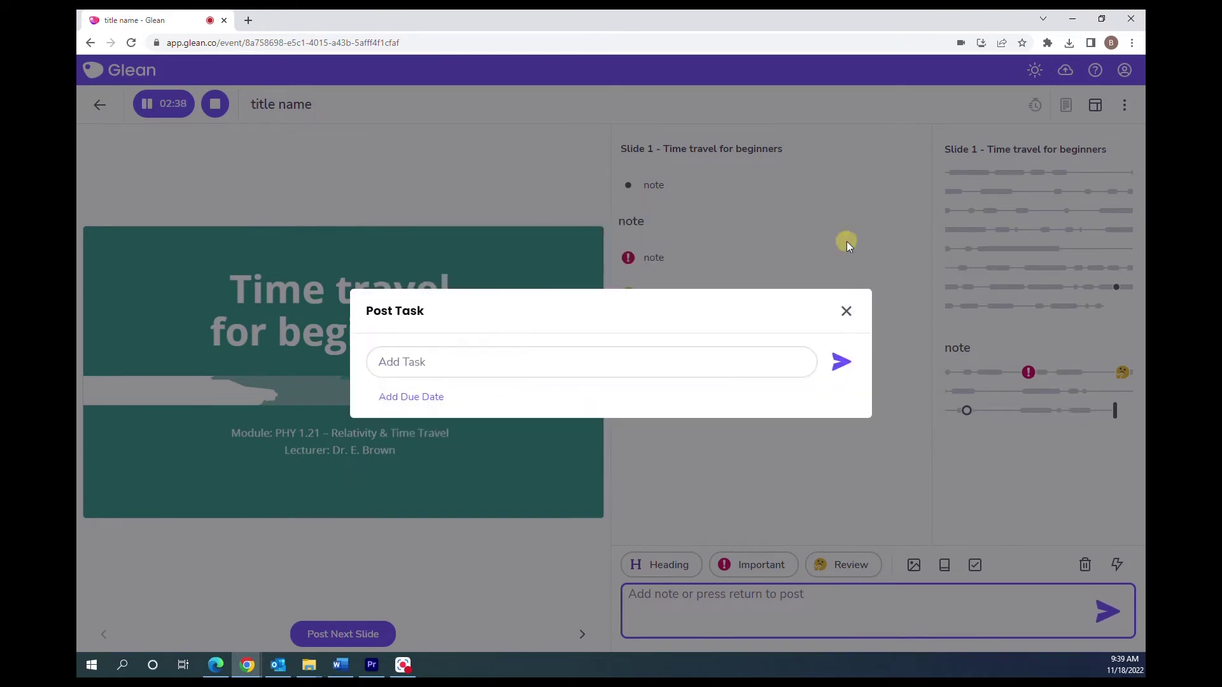
pyautogui.click(846, 311)
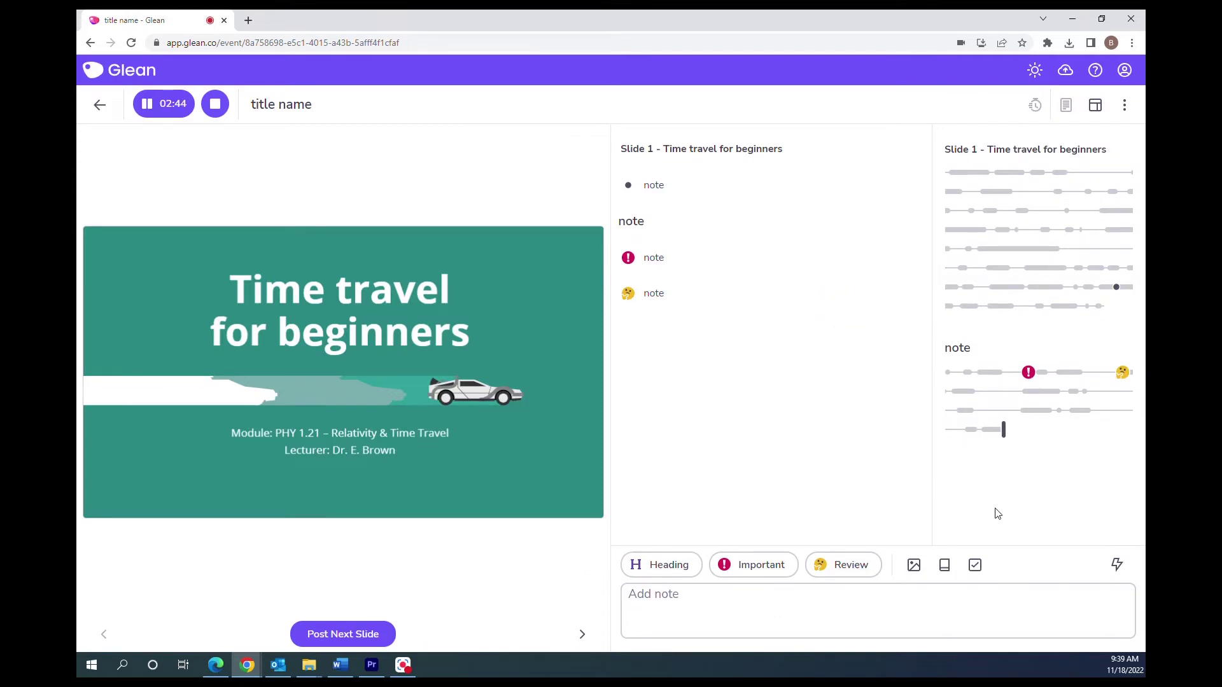
# Step: Toggle quick-note mode on and off, then stop the recording
pyautogui.click(1115, 565)
pyautogui.click(1115, 565)
pyautogui.click(215, 104)
# Step: Jump to an earlier audio point and post another 'note' under Slide 1
pyautogui.click(1012, 267)
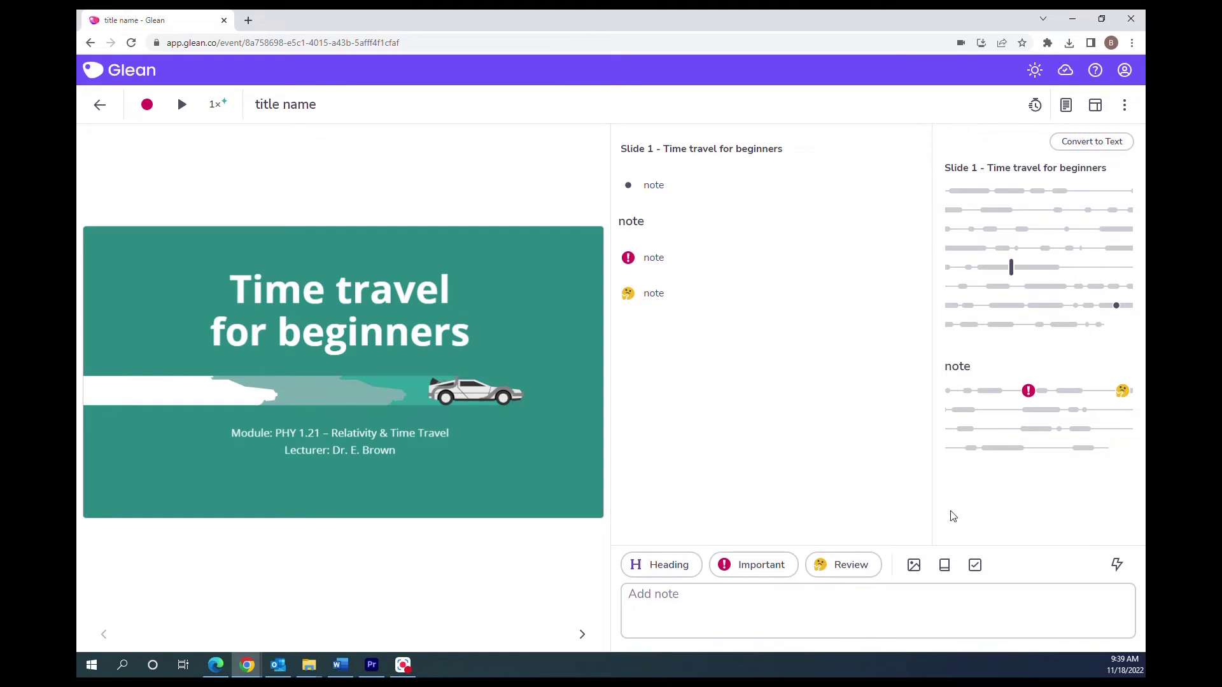
pyautogui.click(913, 611)
pyautogui.write('note')
pyautogui.press('Return')
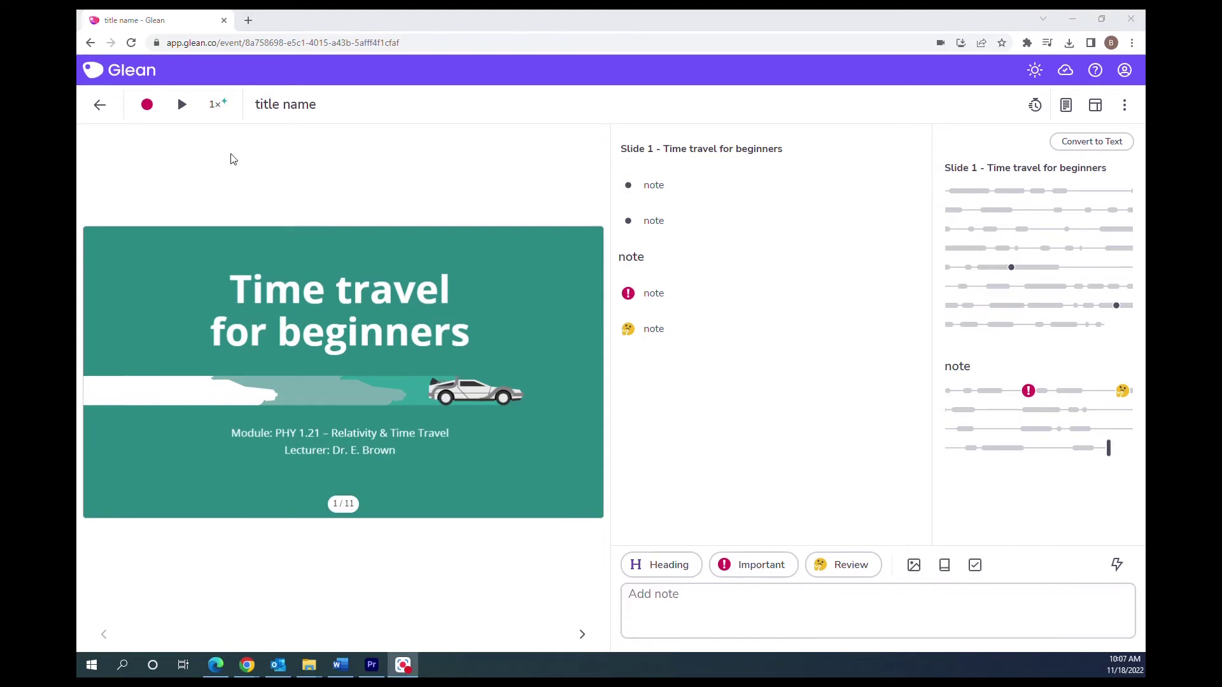
# Step: Play back the audio from a chosen point, jump to the Important note, and pause
pyautogui.click(183, 105)
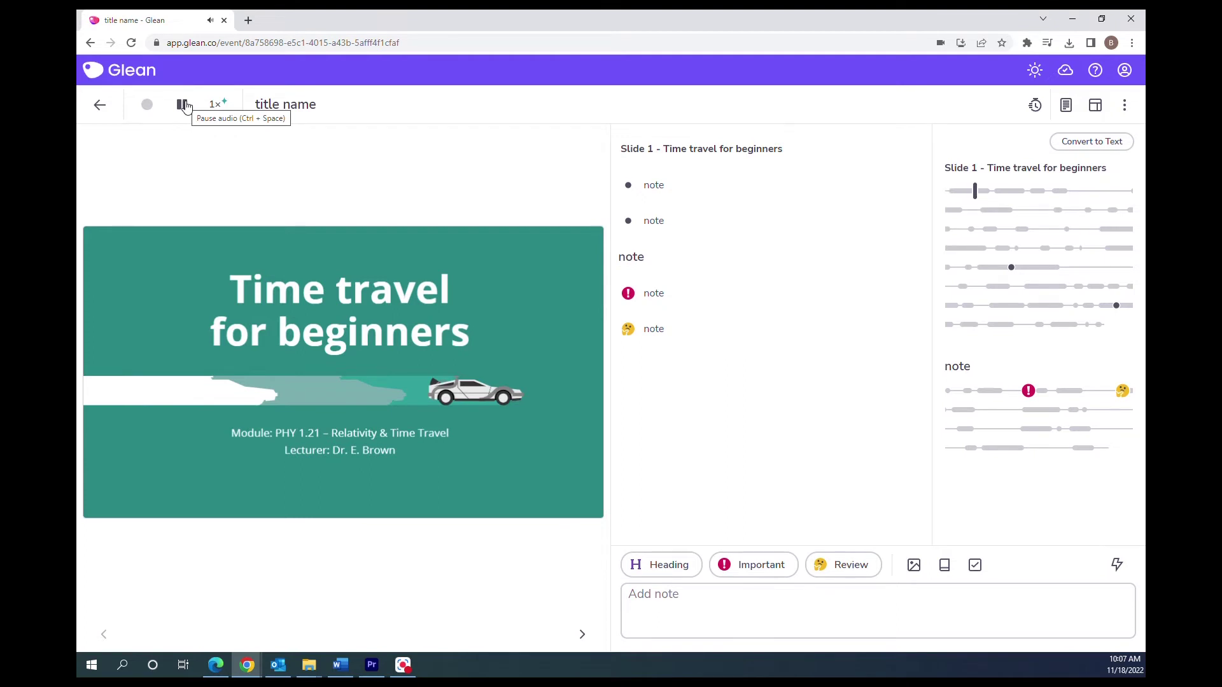
pyautogui.click(184, 106)
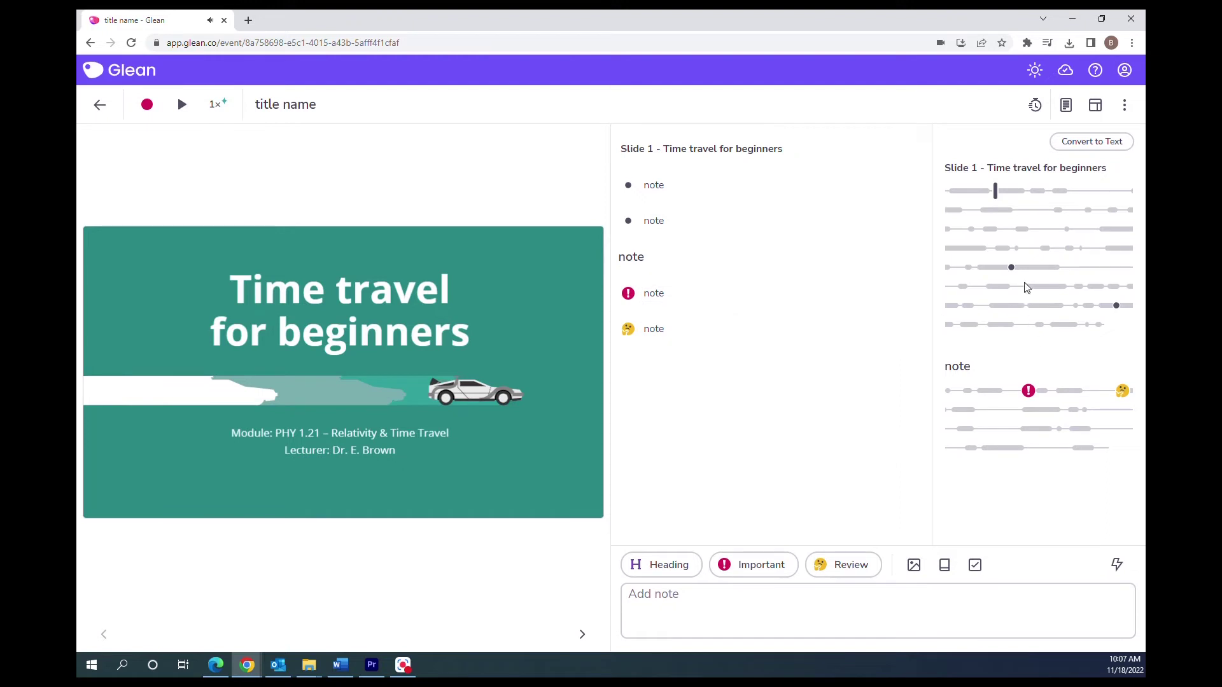
pyautogui.click(1013, 268)
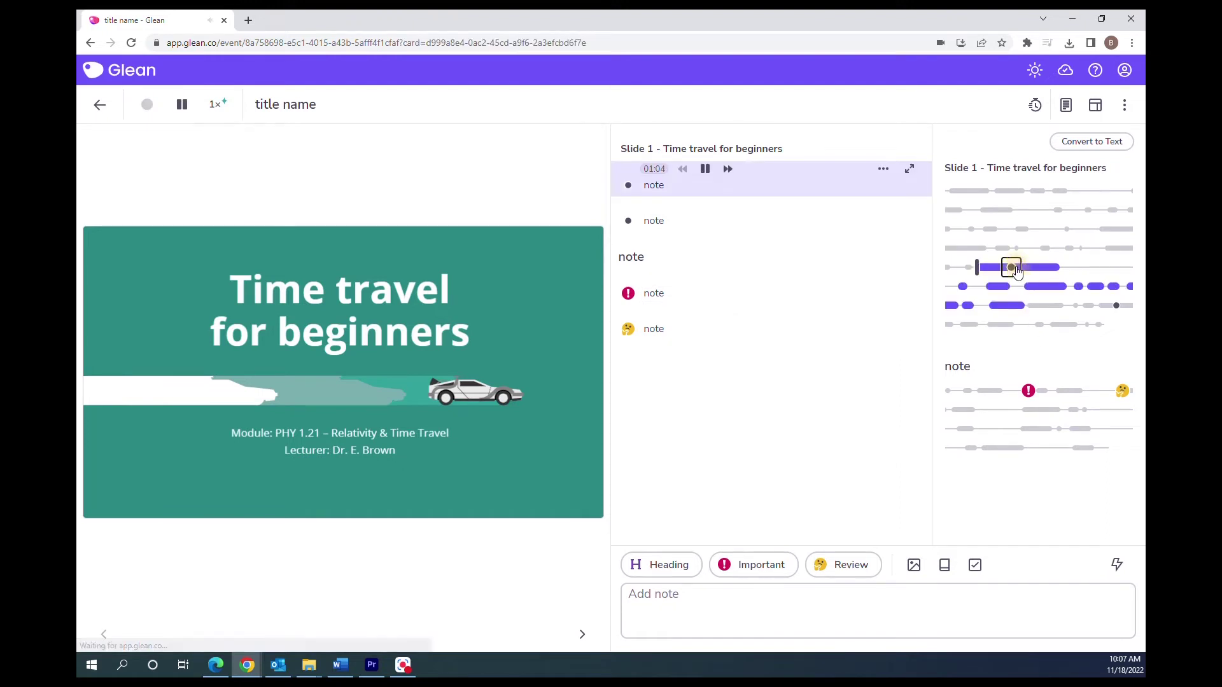
pyautogui.click(1031, 392)
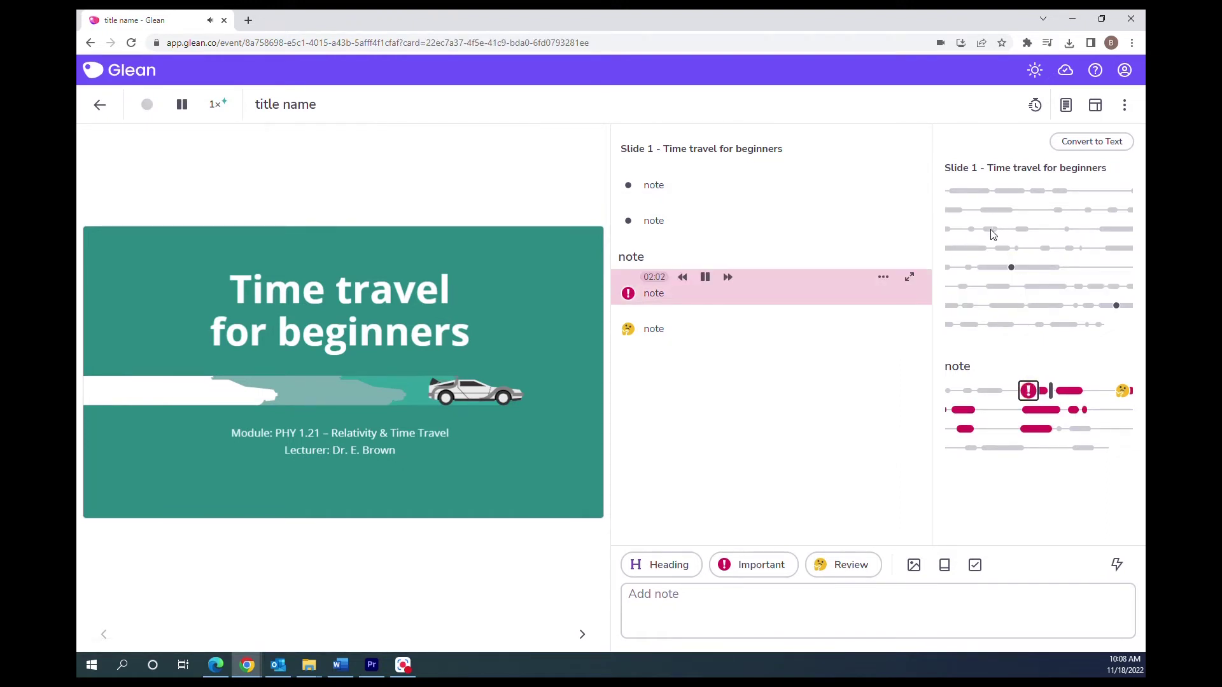
pyautogui.click(181, 104)
pyautogui.click(178, 102)
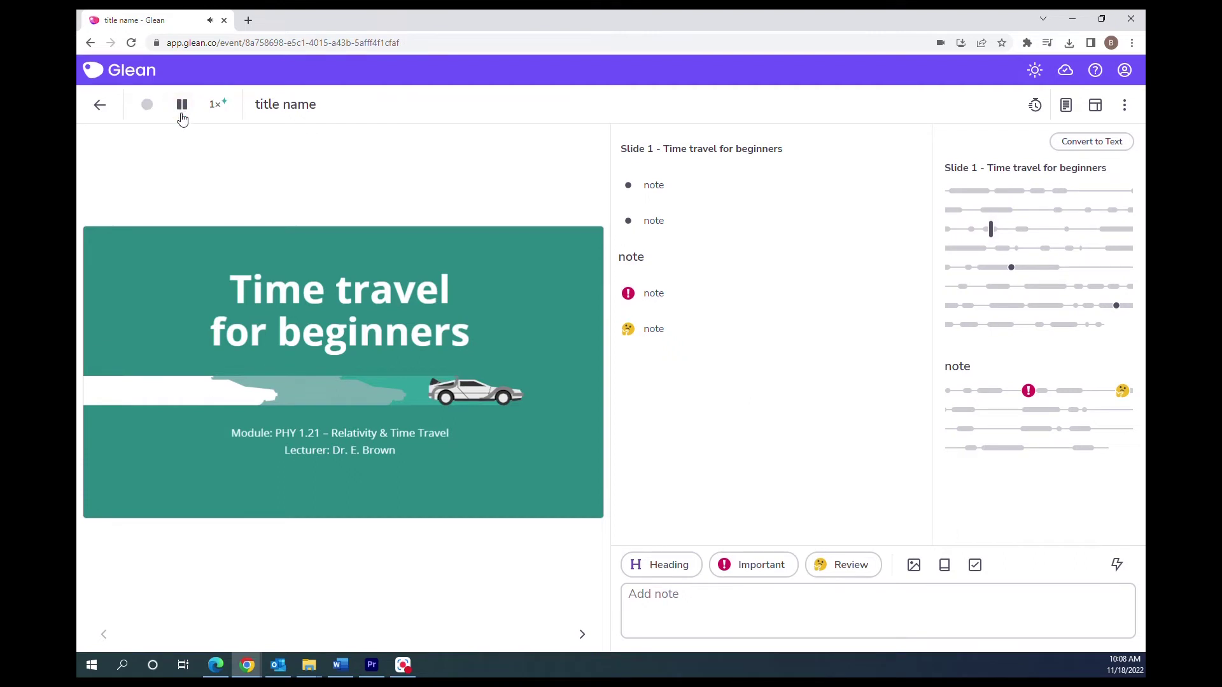
pyautogui.click(183, 112)
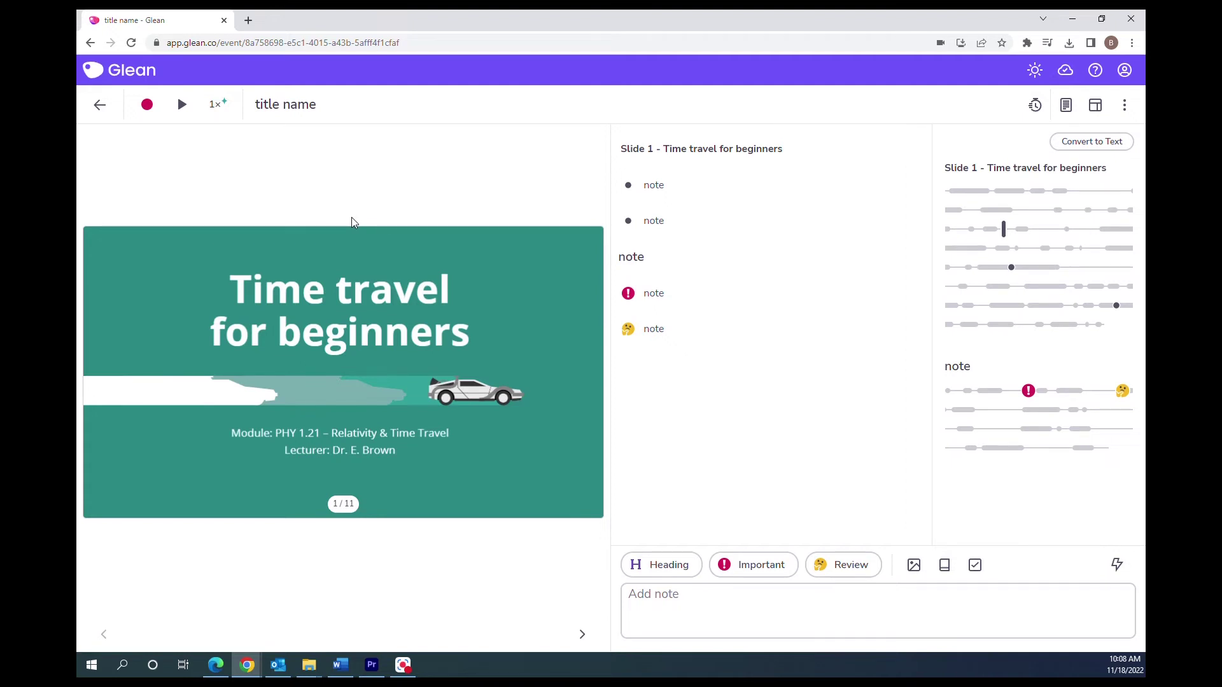
# Step: Enable Noise Cancellation and Click Reduction in the playback audio clean-up settings
pyautogui.click(215, 105)
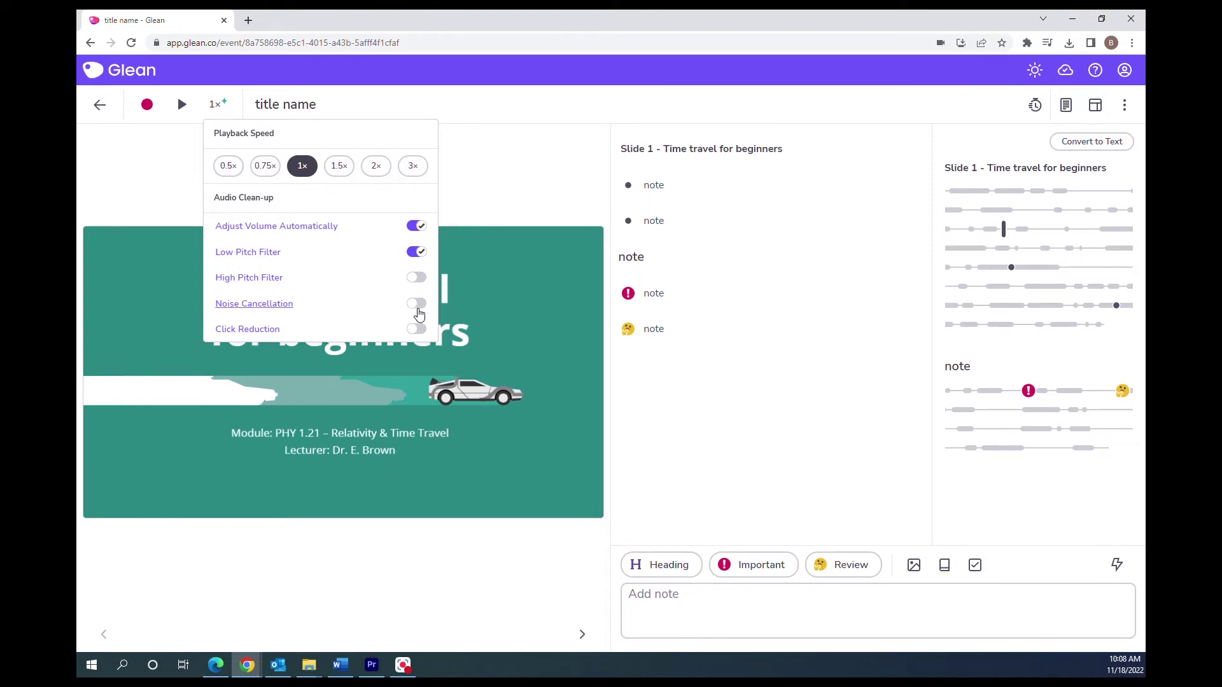
pyautogui.click(418, 306)
pyautogui.click(417, 329)
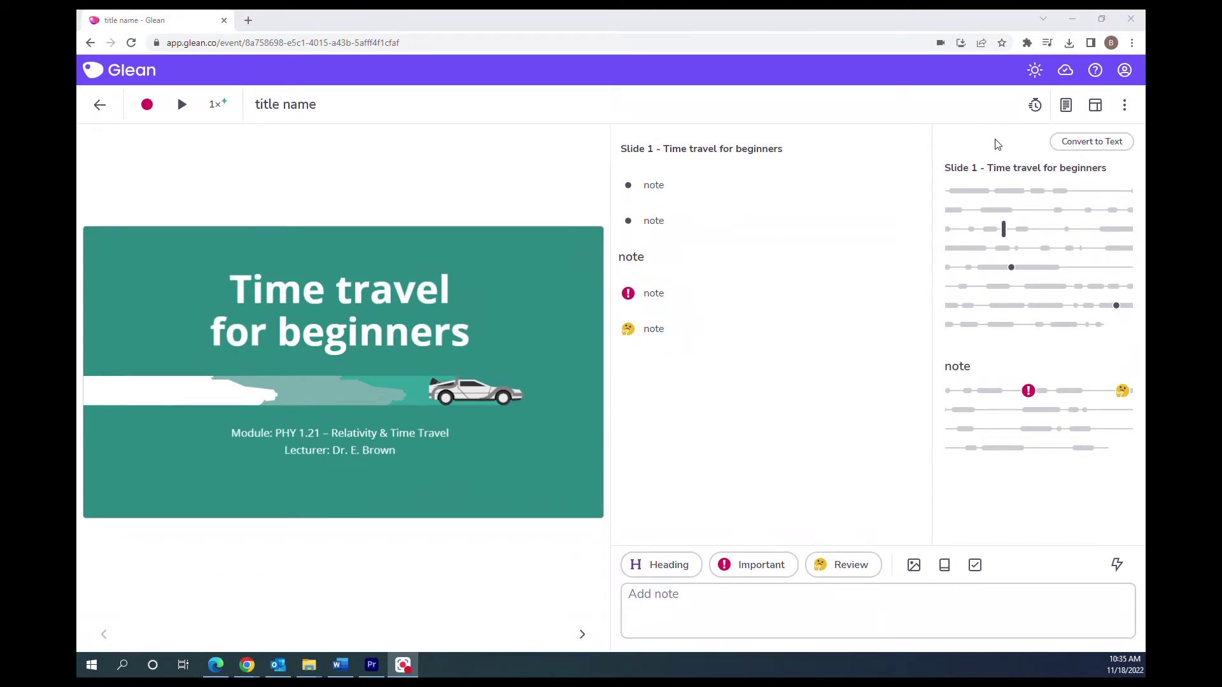
# Step: Dismiss the focus timer unused and switch to the read-only notes view
pyautogui.click(1035, 105)
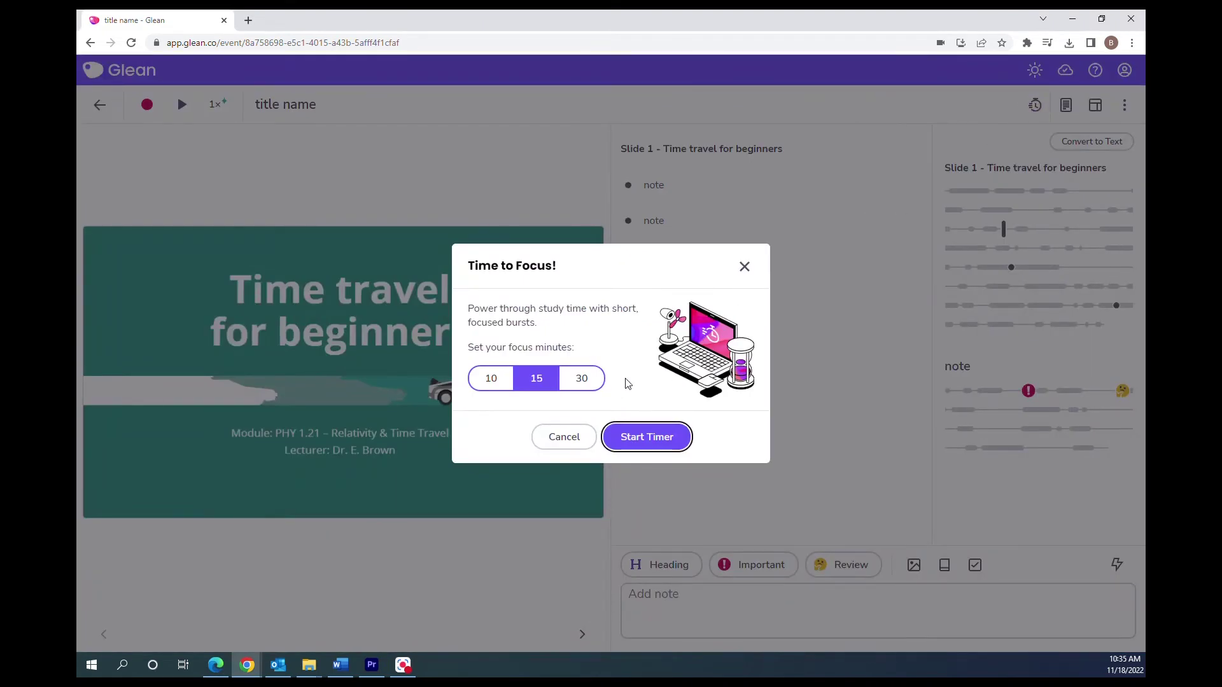
pyautogui.click(744, 266)
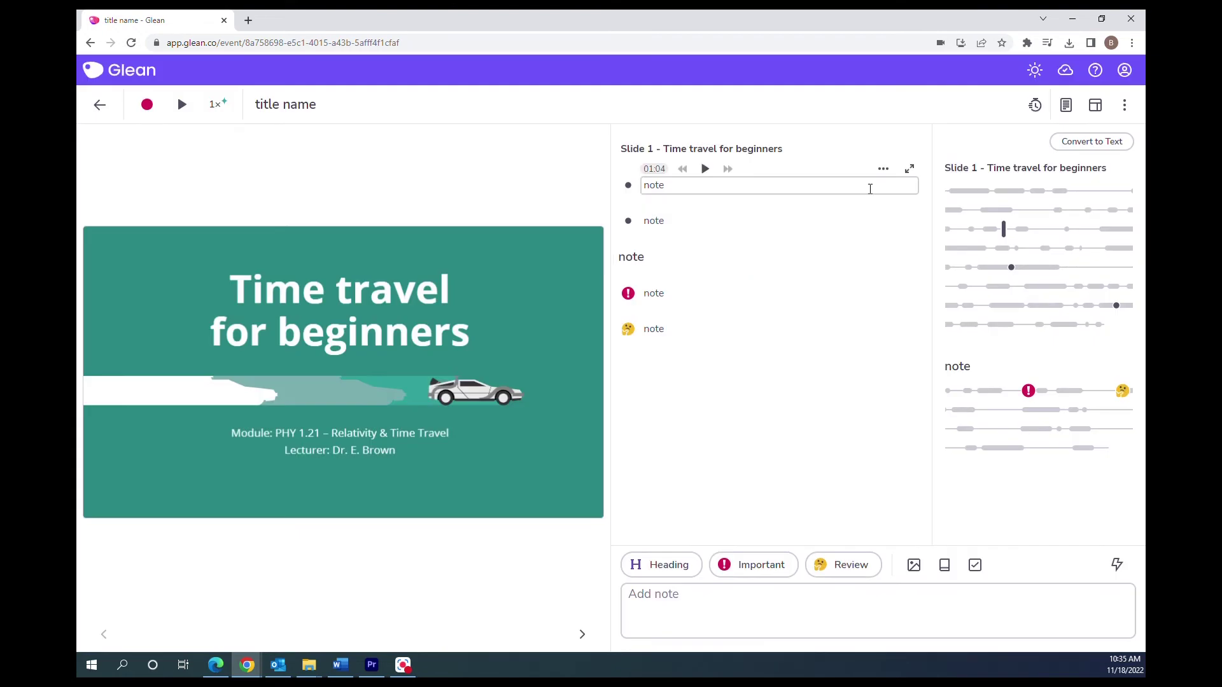
pyautogui.click(1066, 105)
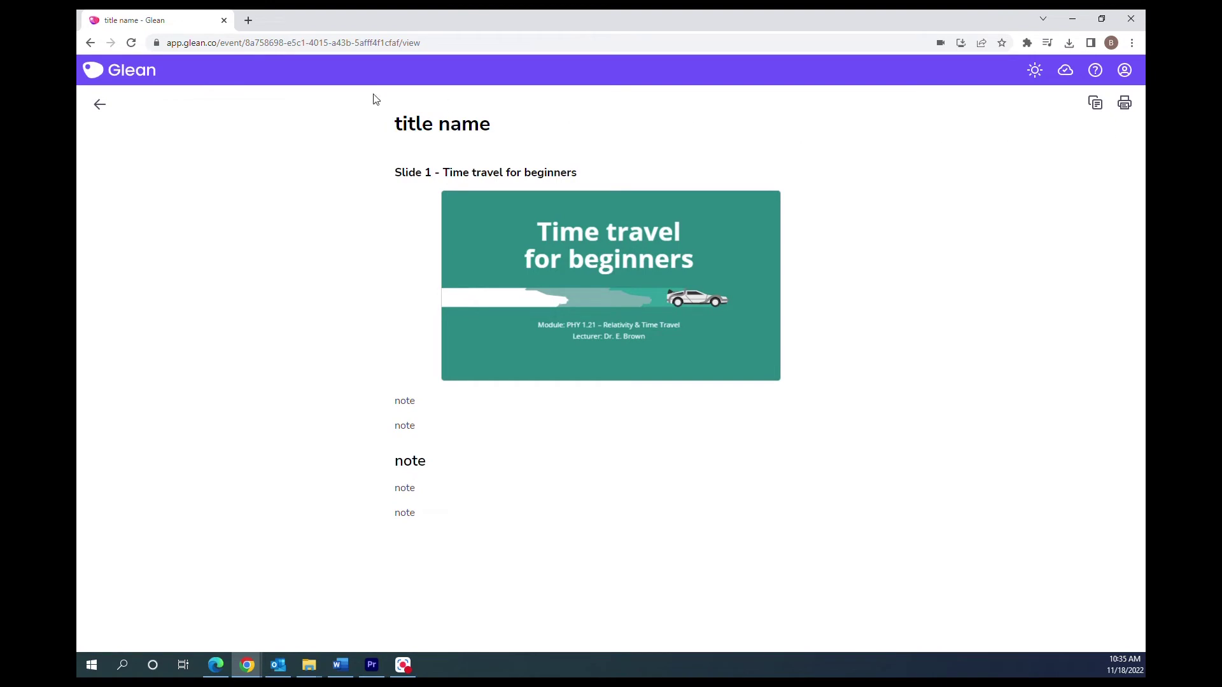
# Step: Return to the editor and view the layout options without changing them
pyautogui.click(100, 105)
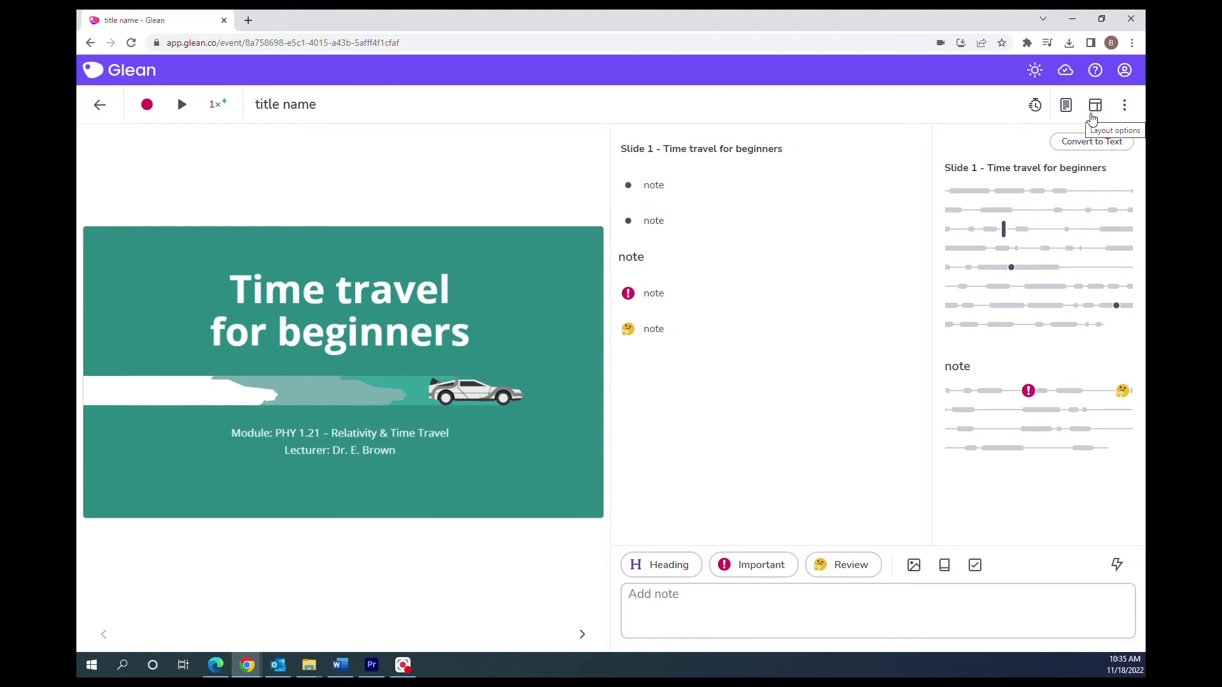
pyautogui.click(1093, 119)
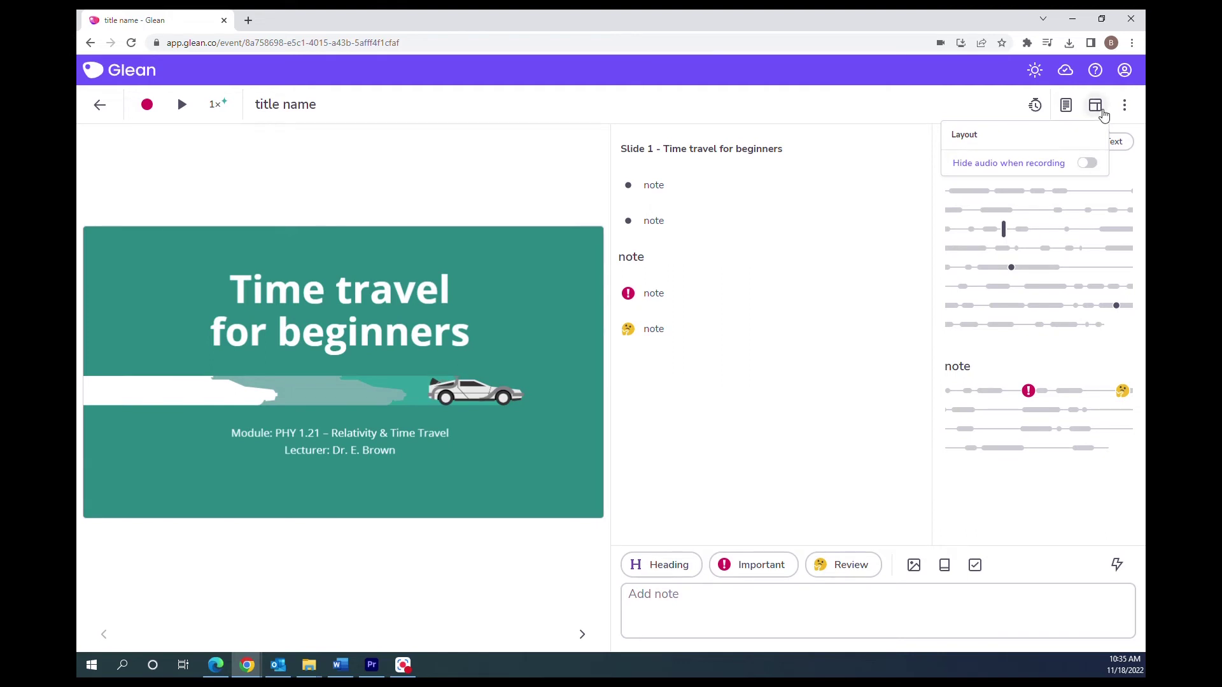
pyautogui.click(1094, 105)
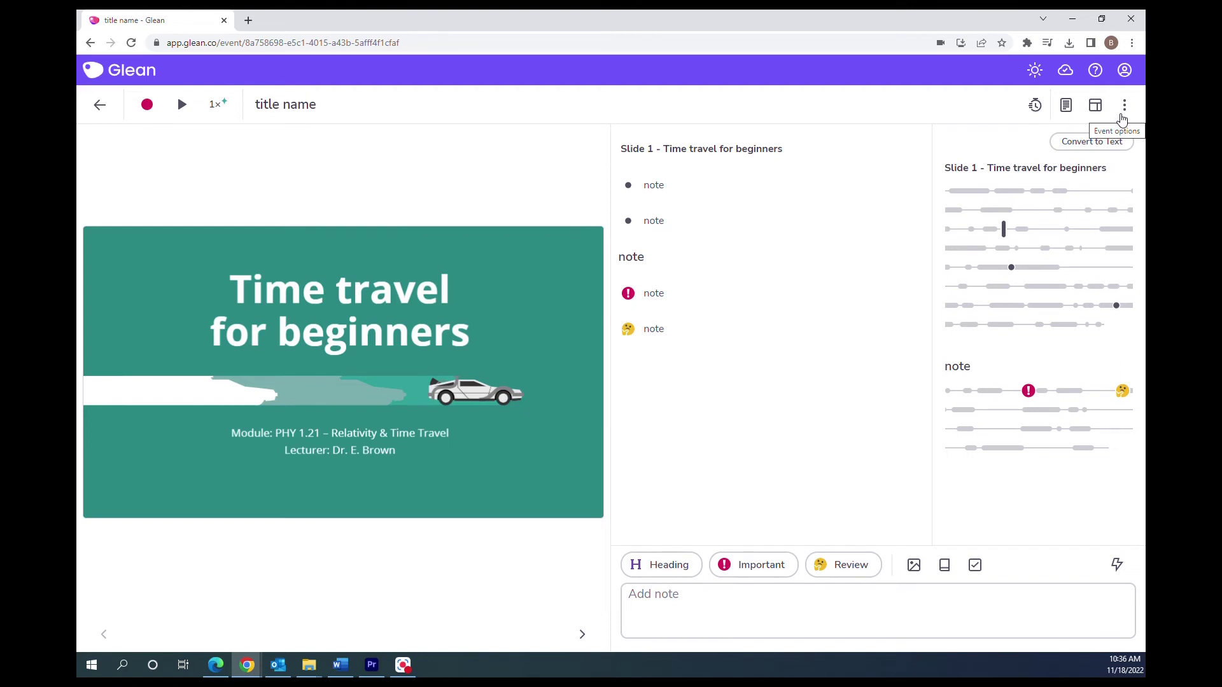
# Step: Open the event's three-dot options menu and dismiss it without choosing anything
pyautogui.click(1124, 106)
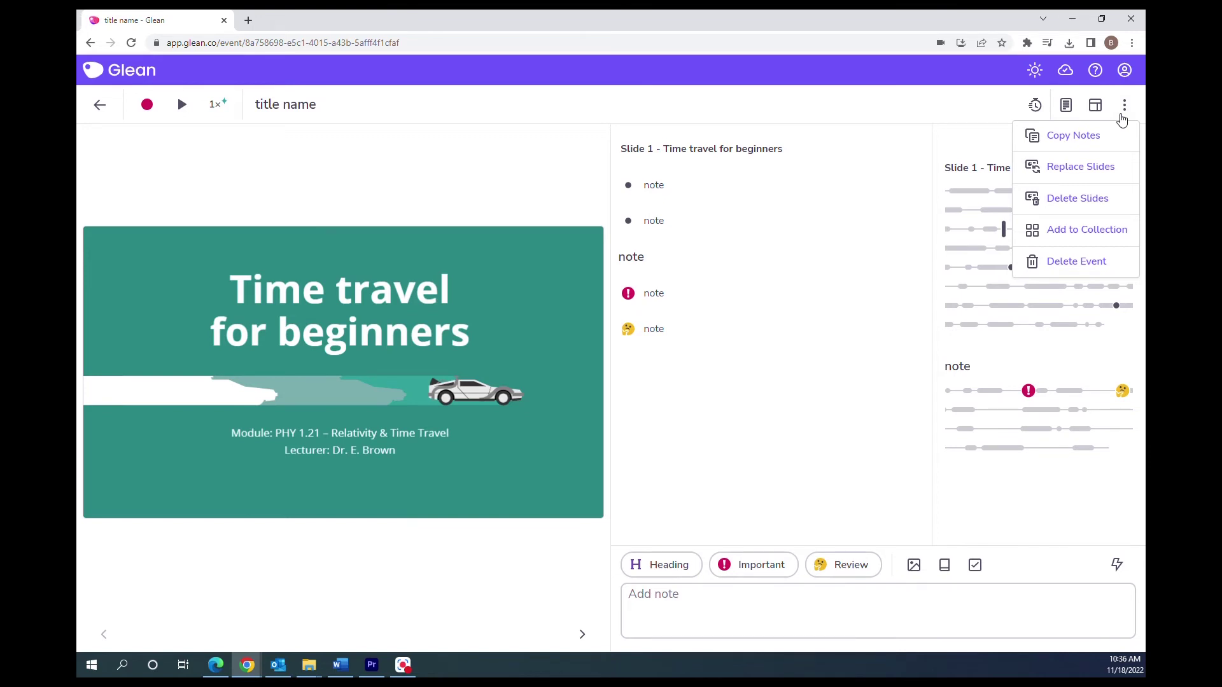
pyautogui.click(1124, 107)
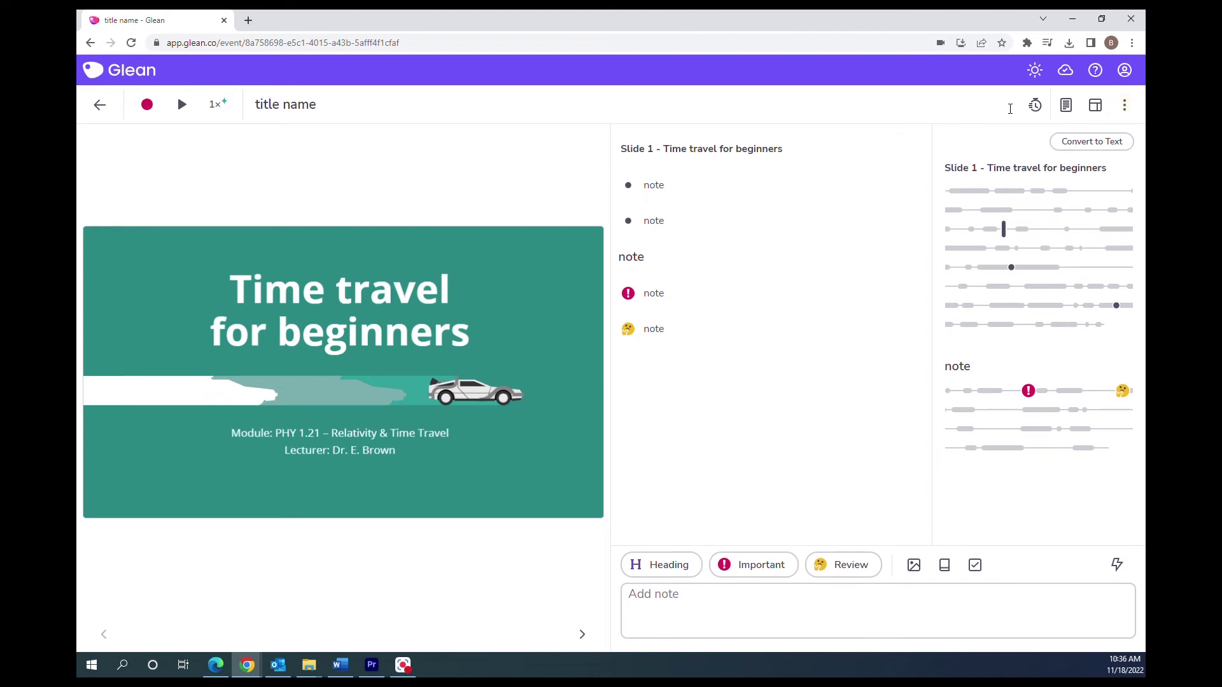
# Step: Switch to dark theme and back to light, then convert the lecture audio to text
pyautogui.click(1033, 71)
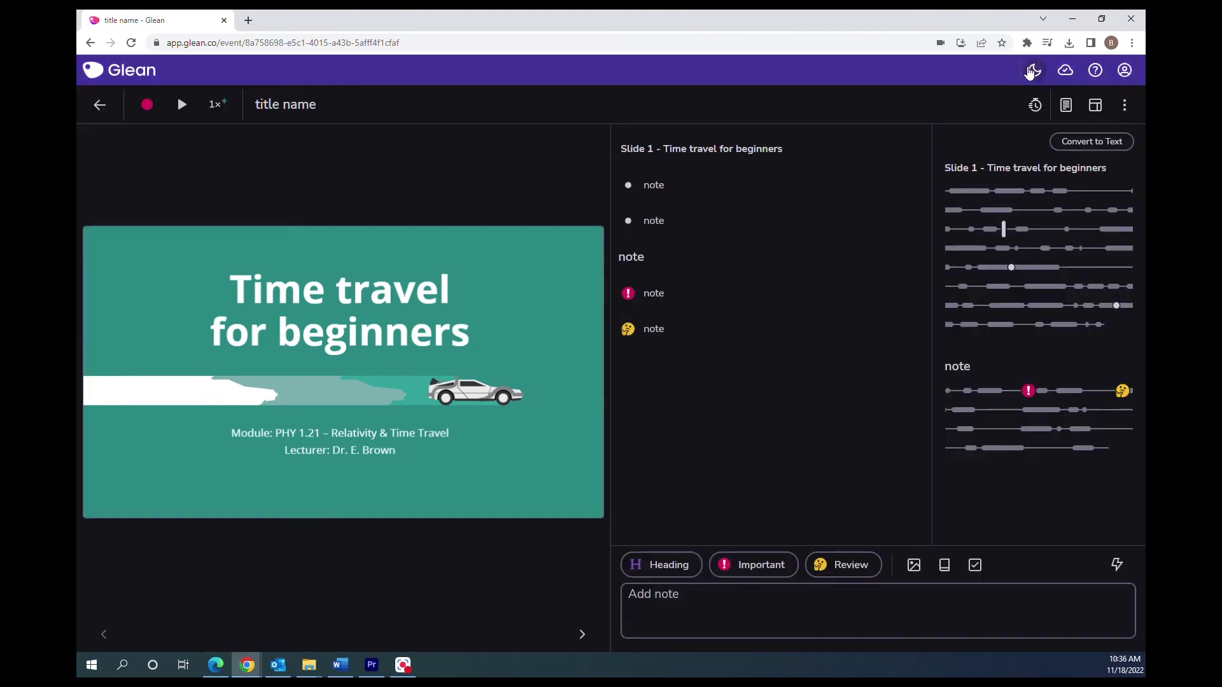
pyautogui.click(1032, 71)
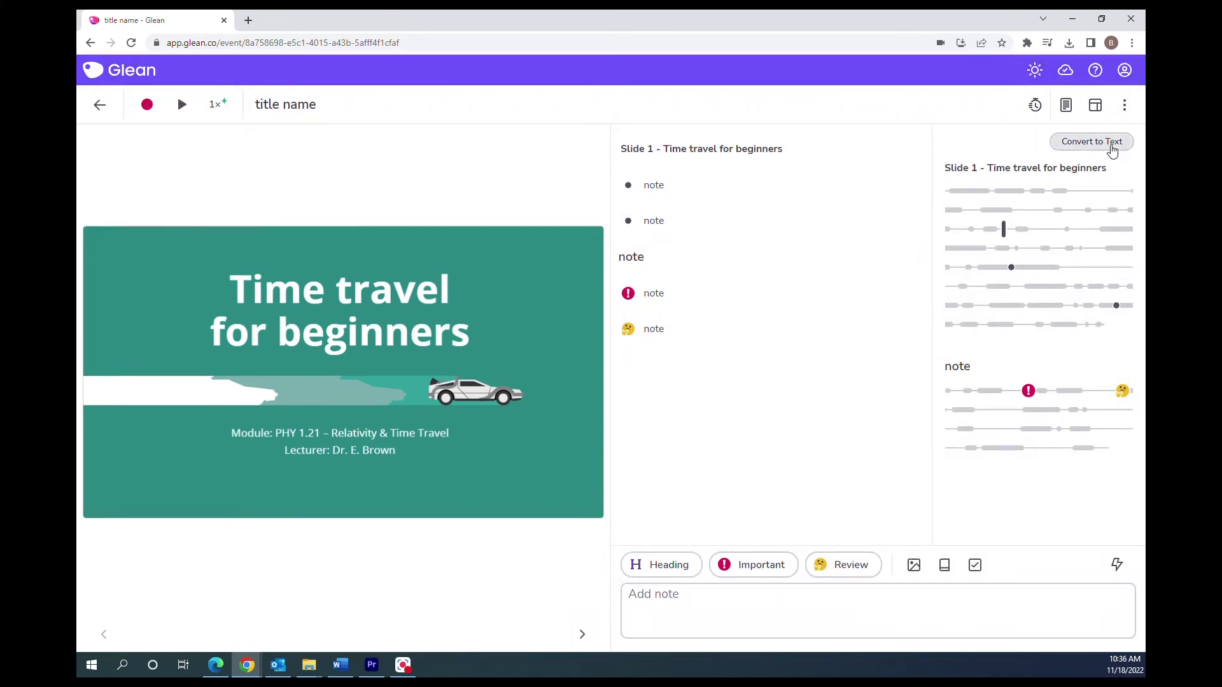
pyautogui.click(1111, 149)
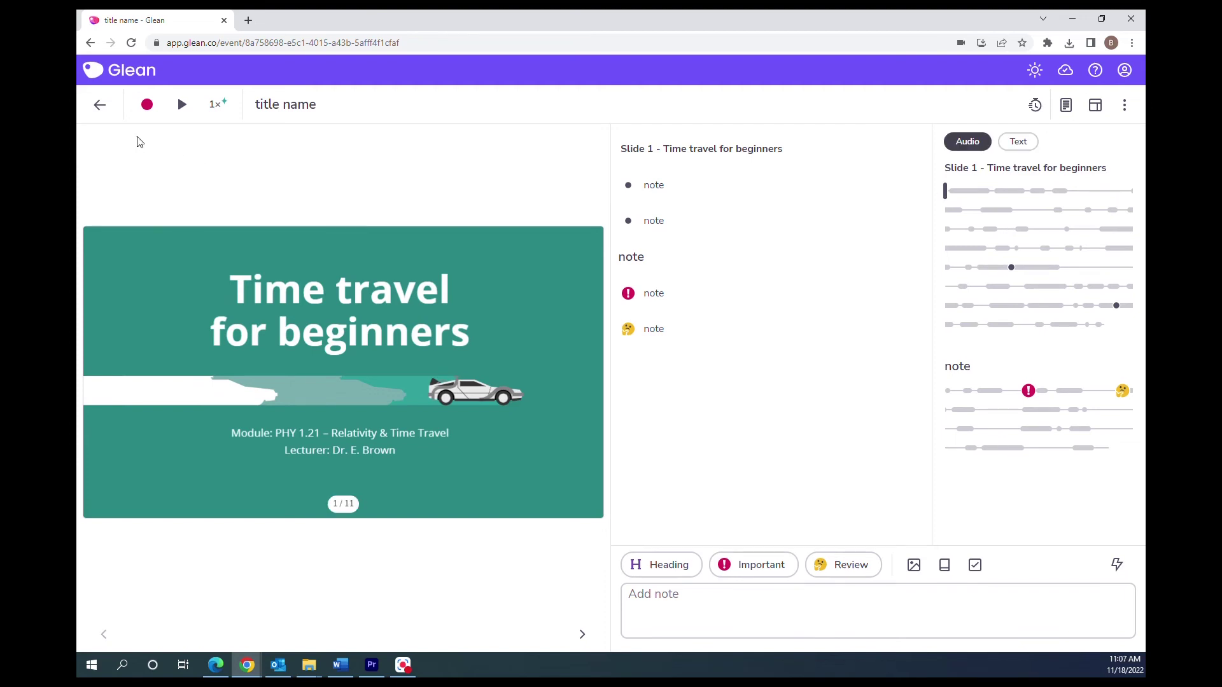
# Step: Leave the event for the Events list, then browse Collections, peeking into TEST 330
pyautogui.click(100, 104)
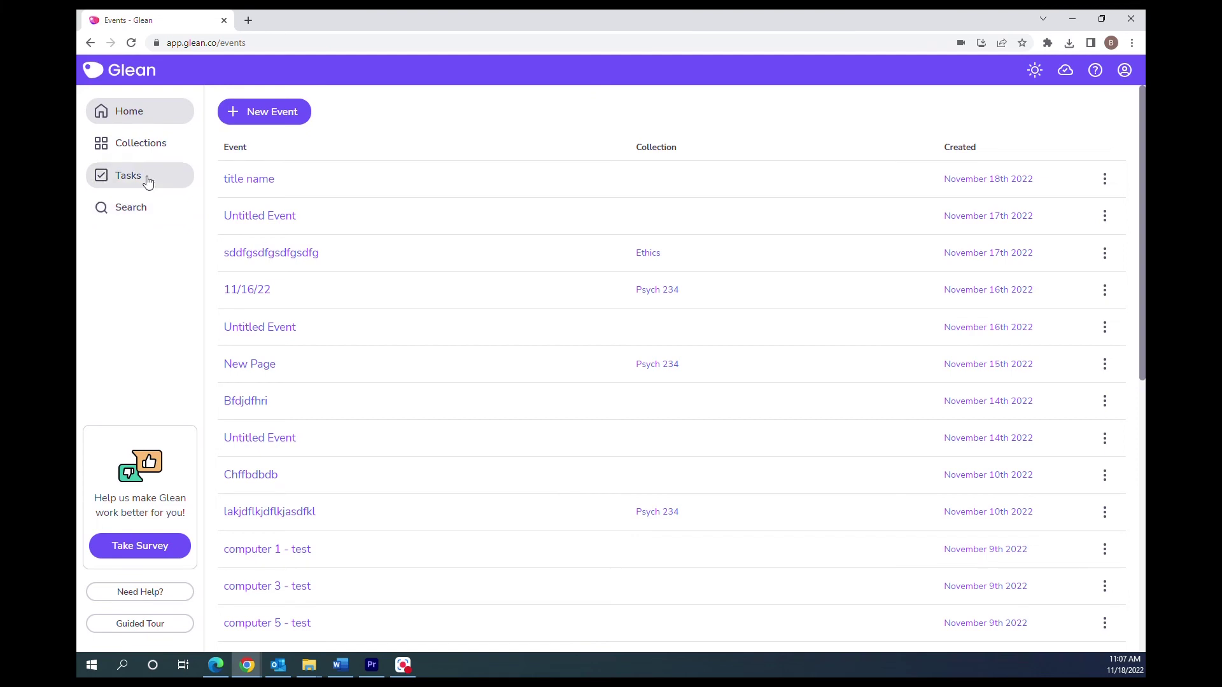
pyautogui.click(141, 154)
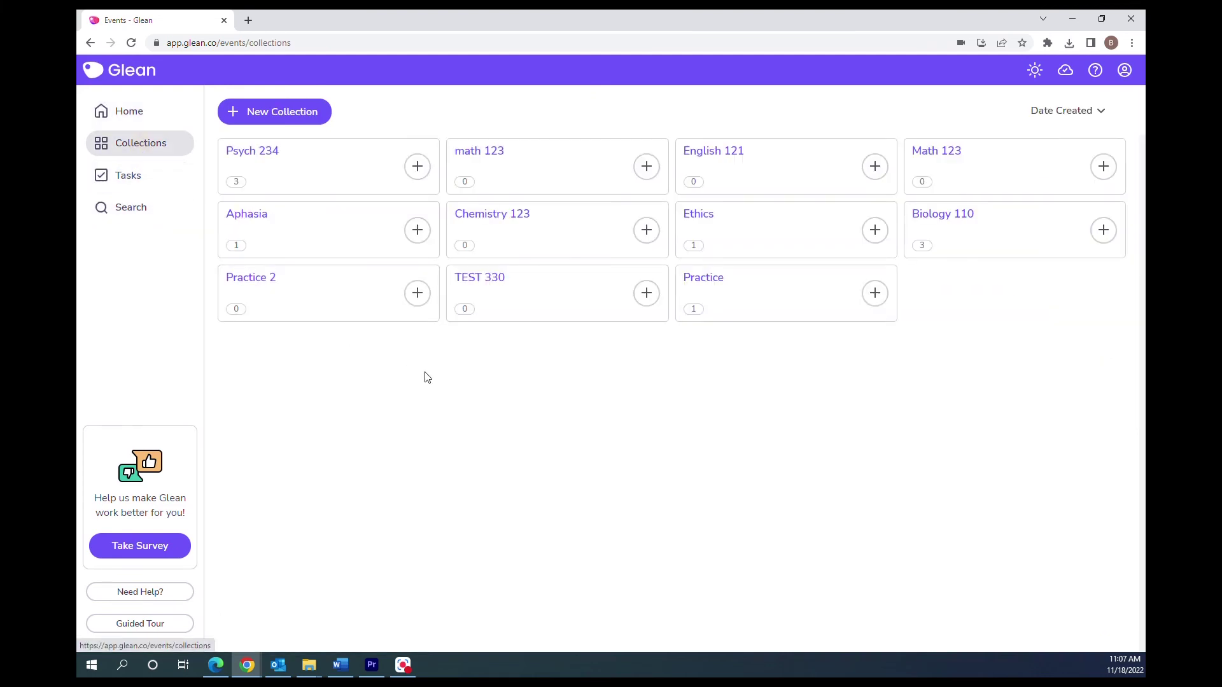
pyautogui.click(465, 304)
pyautogui.click(228, 108)
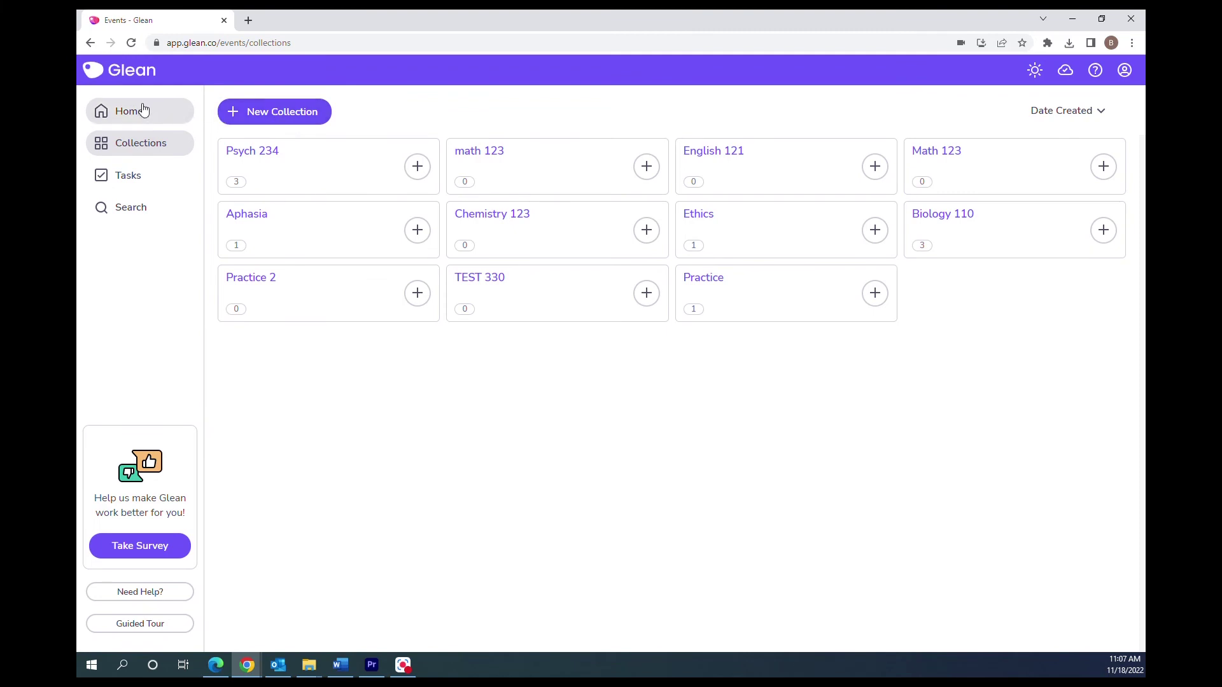
# Step: Start adding the title name event to a collection, cancel, then go to Tasks
pyautogui.click(151, 124)
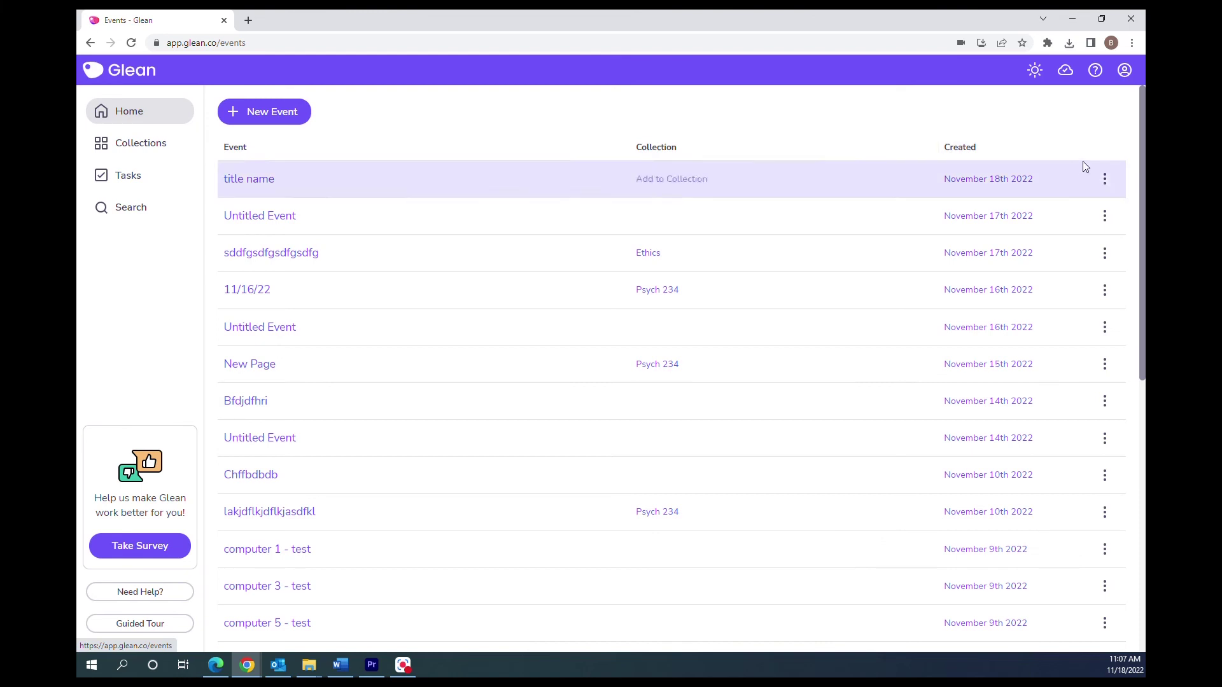
pyautogui.moveTo(1103, 180)
pyautogui.click(1104, 183)
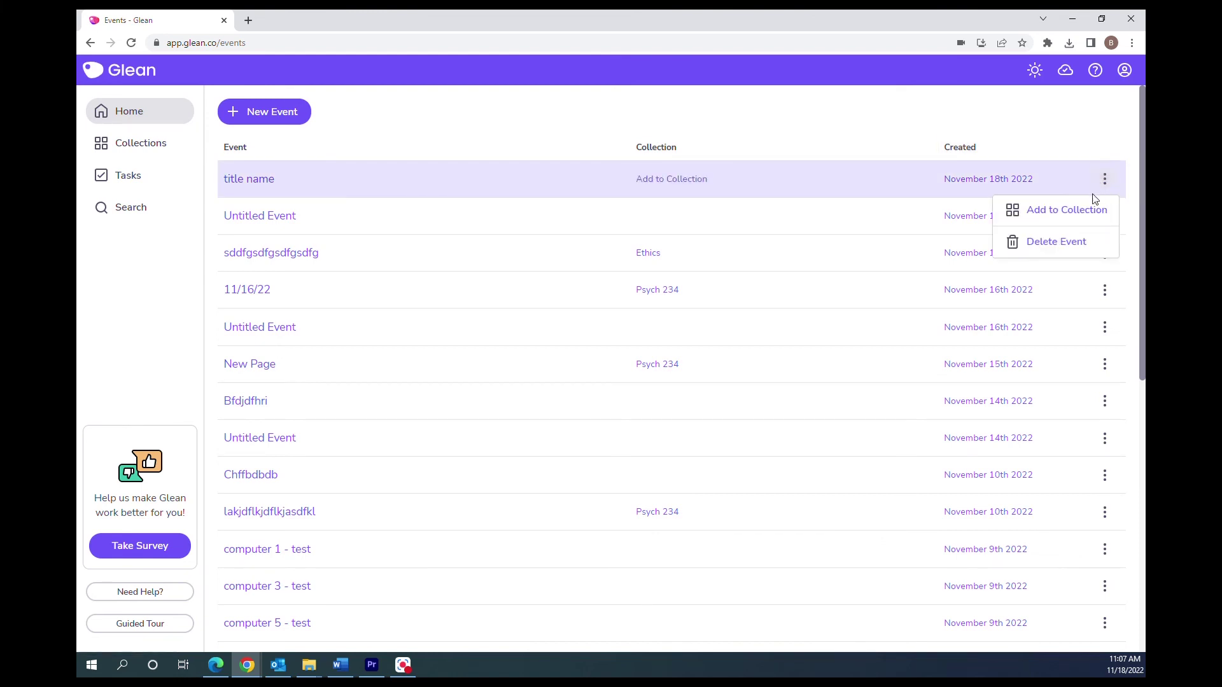
pyautogui.click(1088, 214)
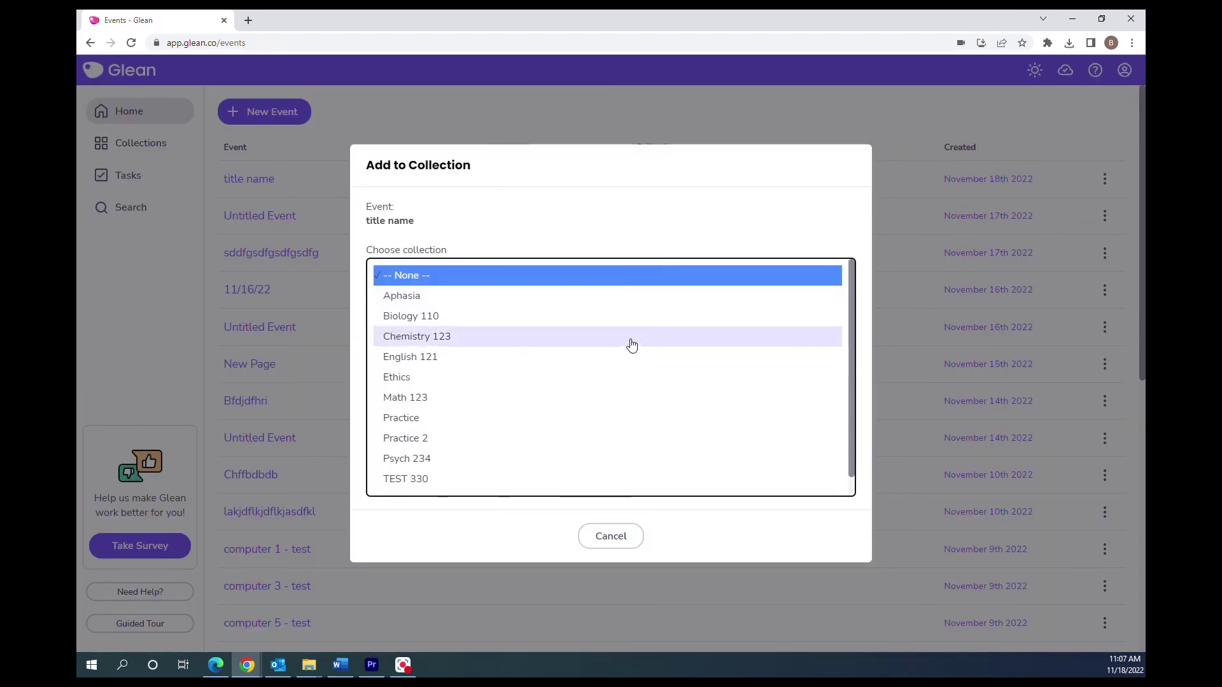
pyautogui.click(630, 540)
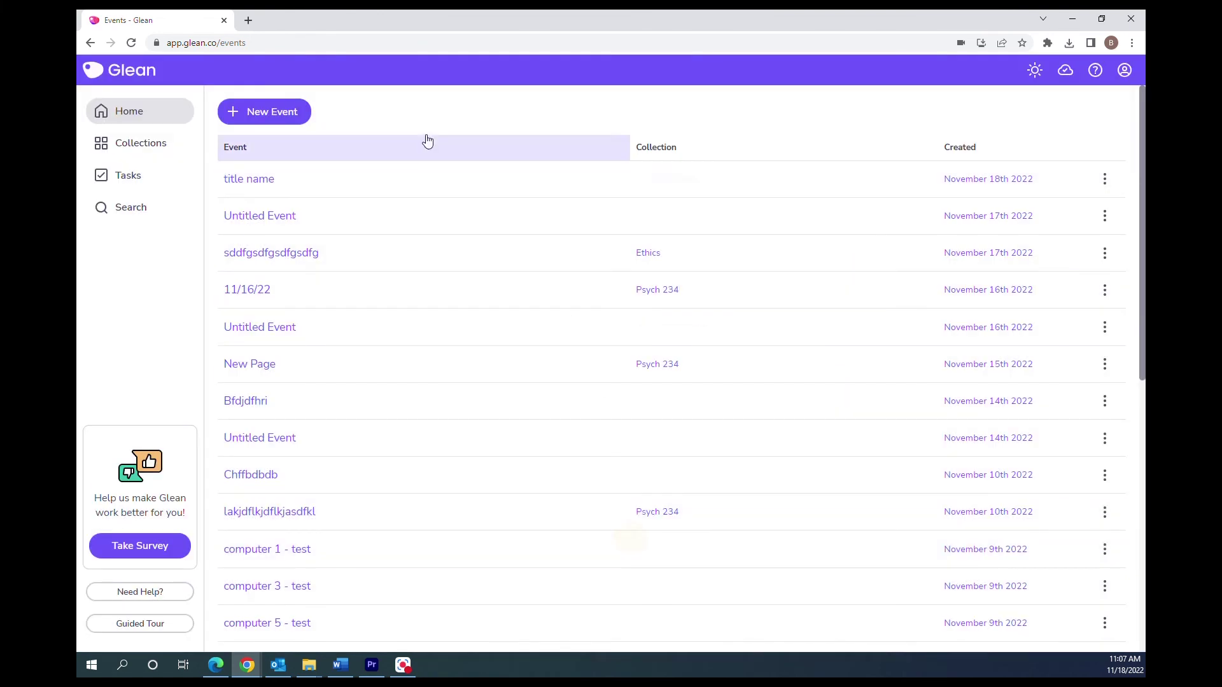
pyautogui.click(151, 182)
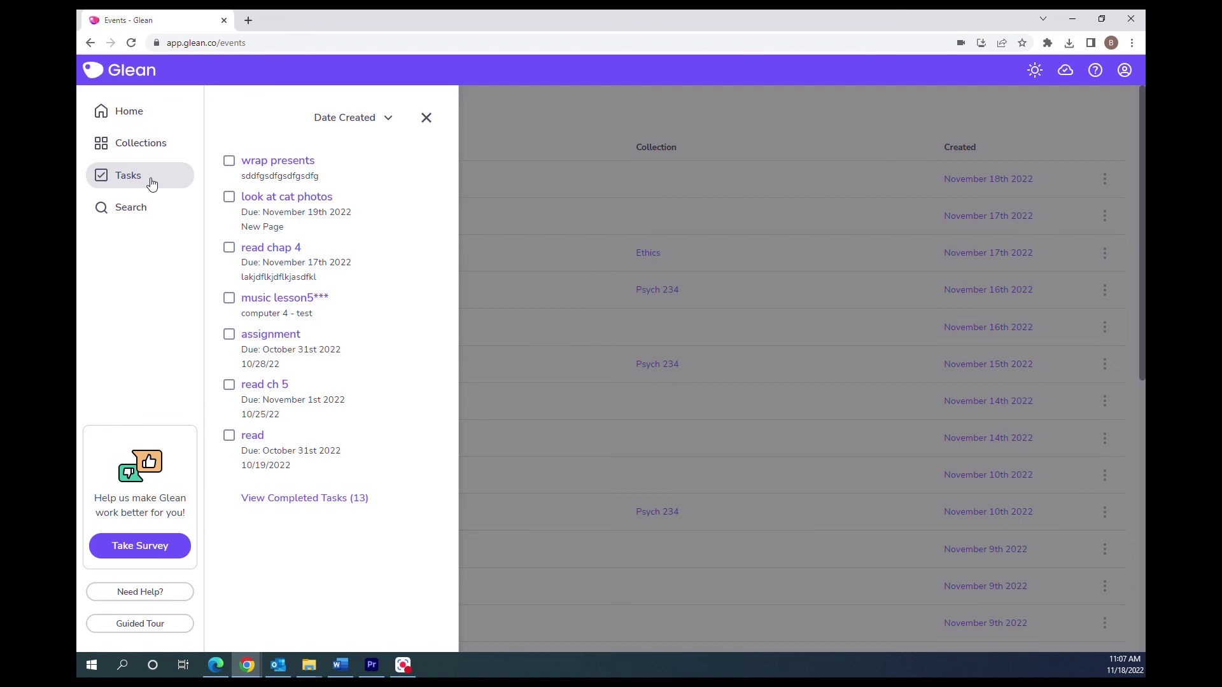
# Step: Mark the 'wrap presents' task complete, then bring up Search
pyautogui.click(230, 163)
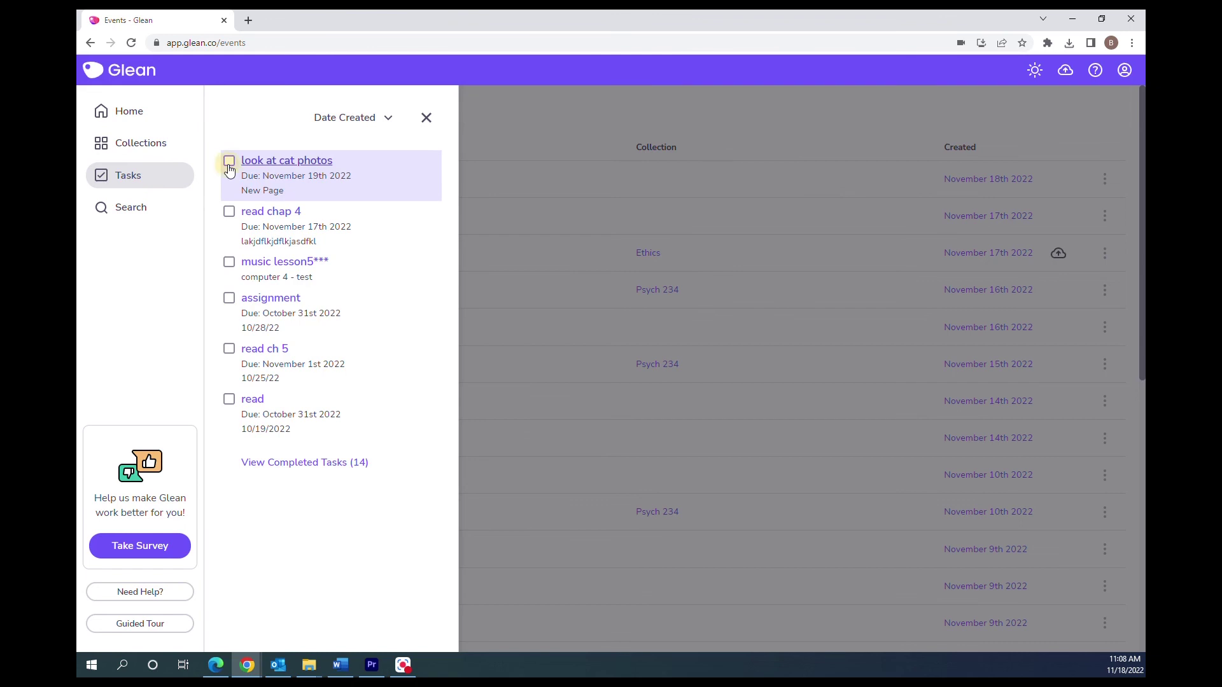
pyautogui.click(151, 218)
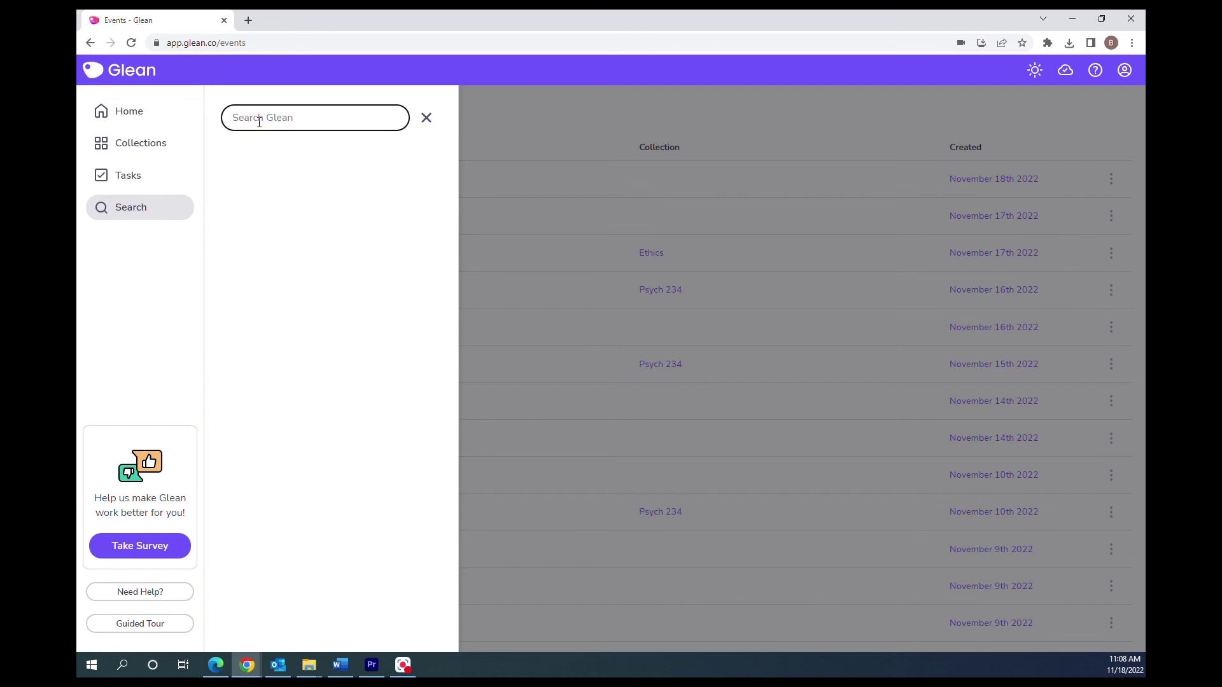
# Step: Search for 'chem' to find the Chemistry 123 collection
pyautogui.write('chem')
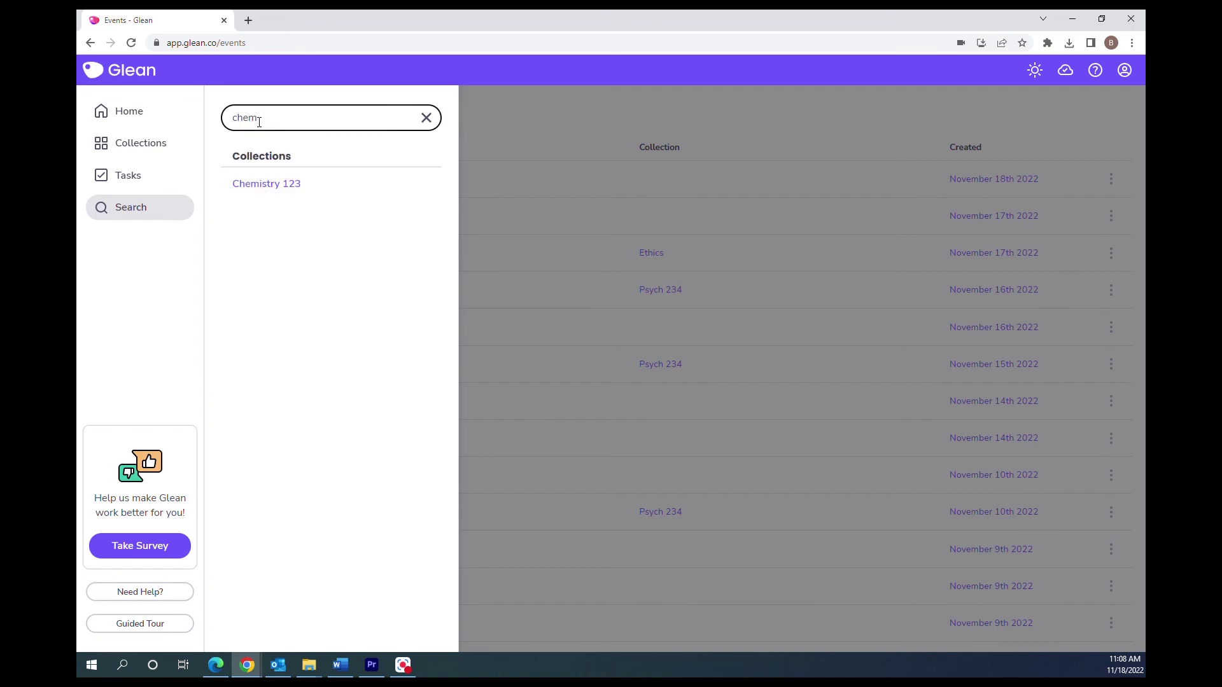